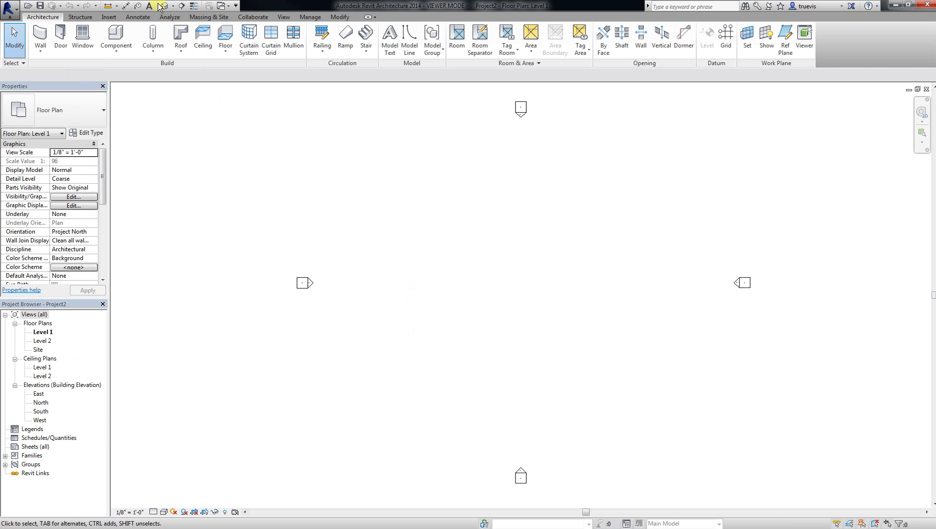
Show the new empty project in its default 3D view instead of the Level 1 plan
left_click(160, 6)
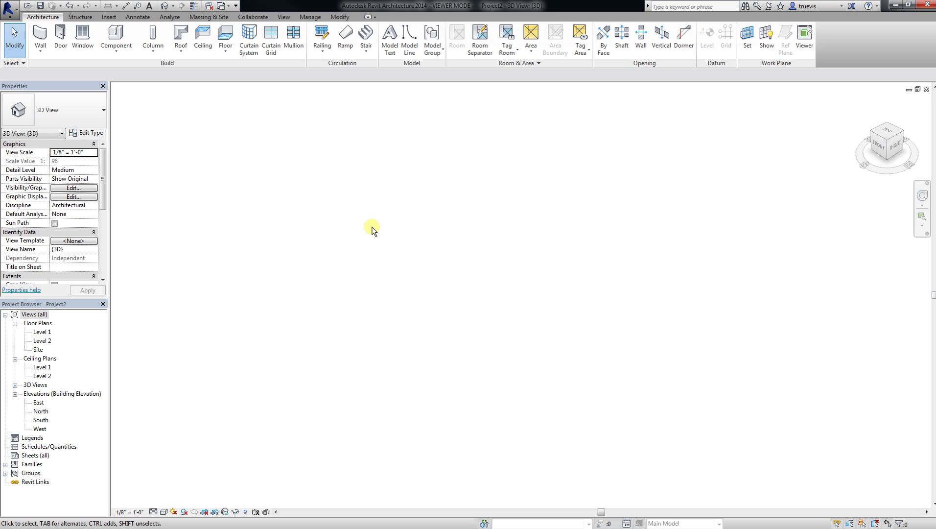
Link the Mech Room B1 Edit.rcs point cloud, positioned Auto - Origin to Origin
left_click(109, 17)
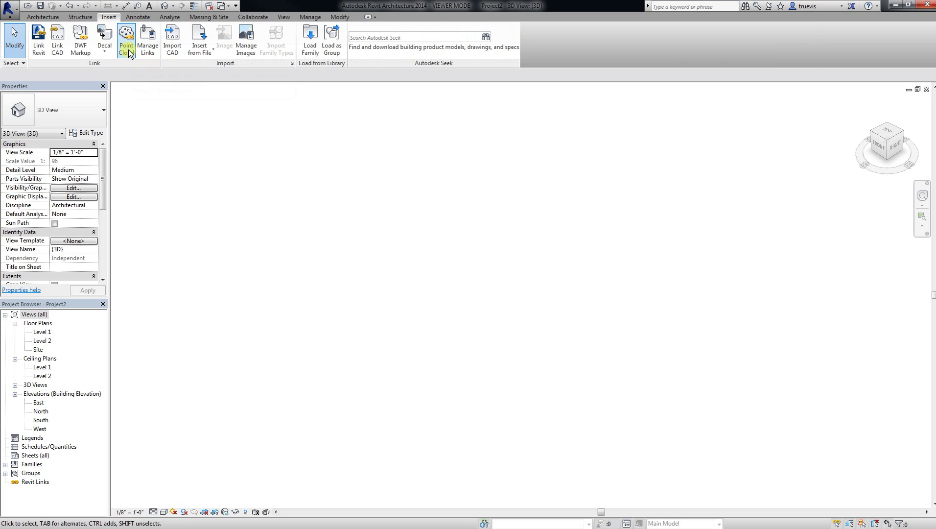
left_click(127, 49)
right_click(382, 317)
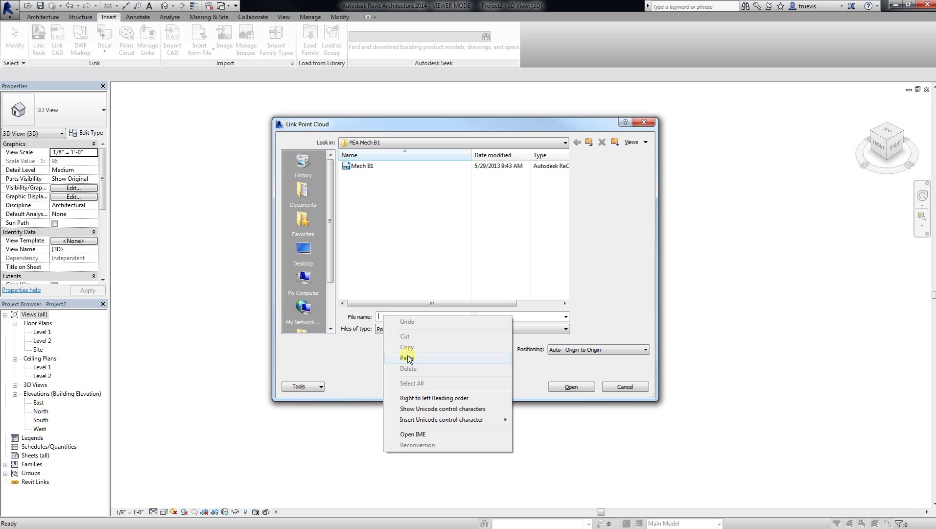
left_click(399, 357)
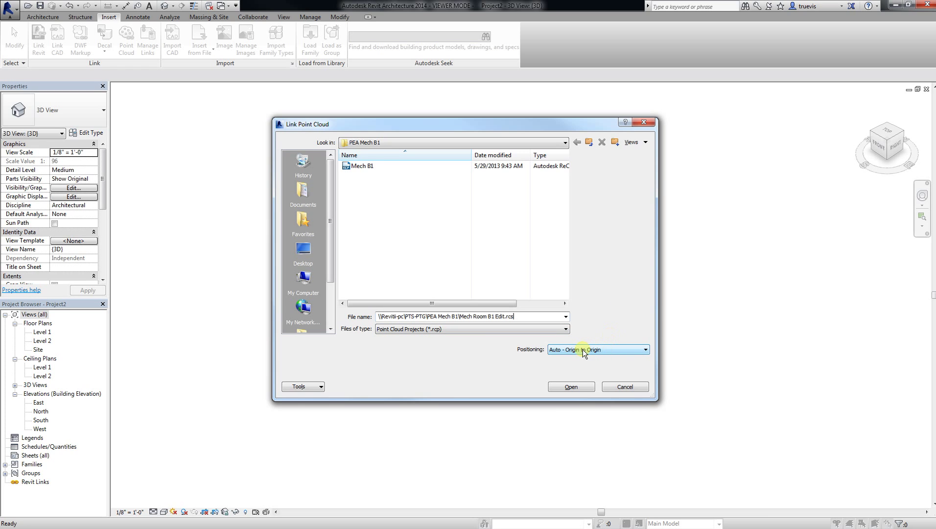
left_click(572, 386)
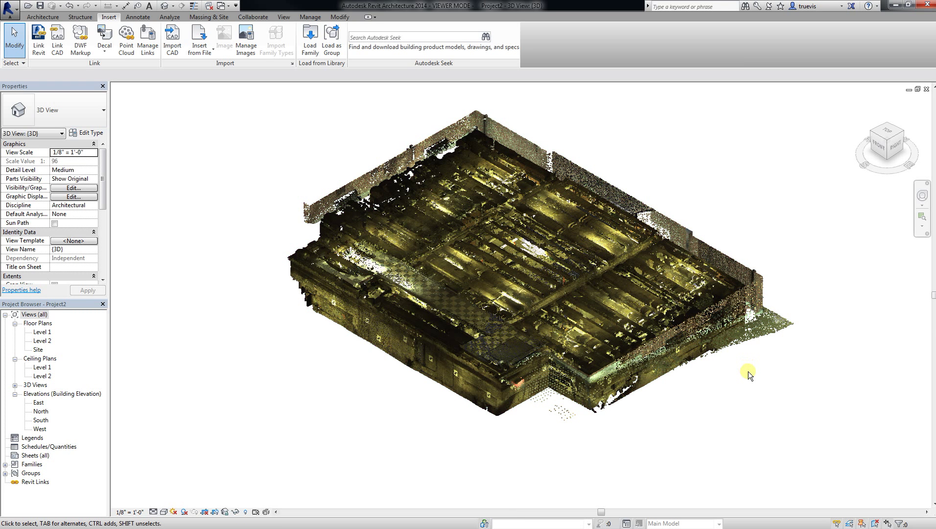
middle_click_drag(748, 371, 700, 385)
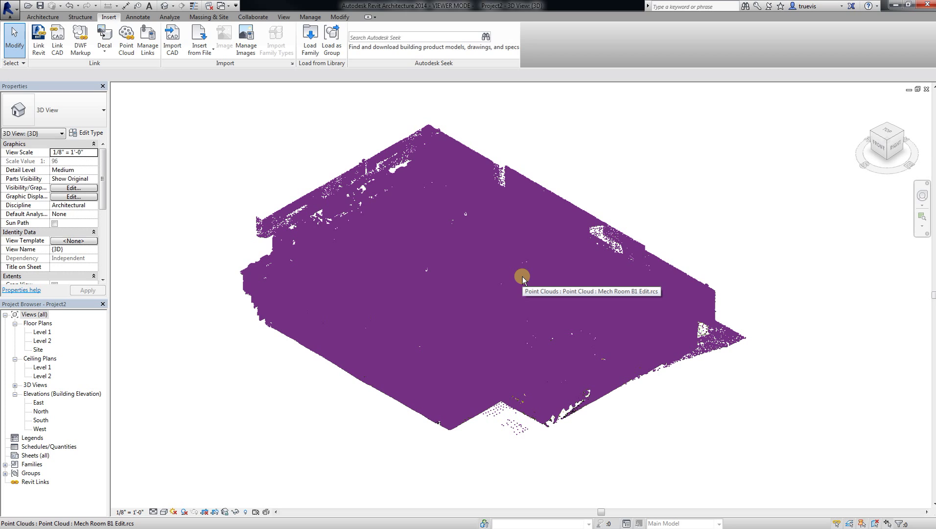
left_click(522, 277)
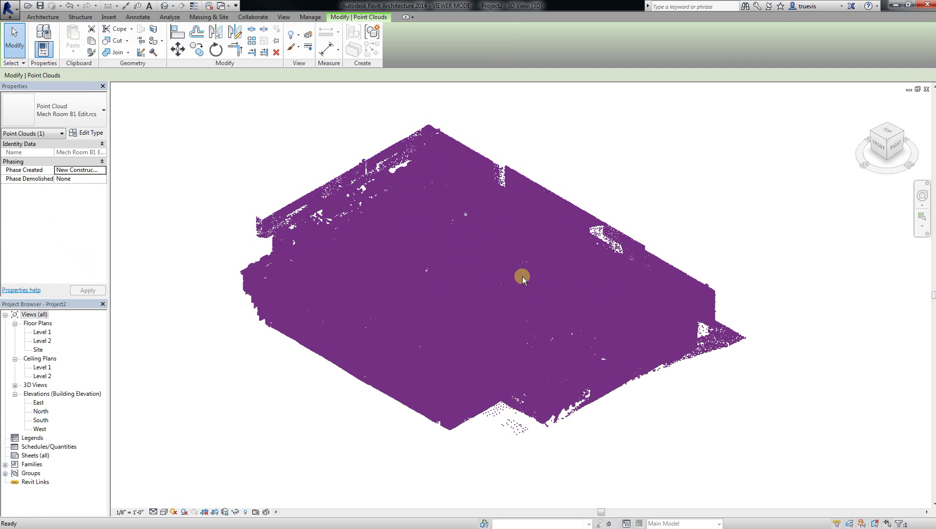
left_click(654, 207)
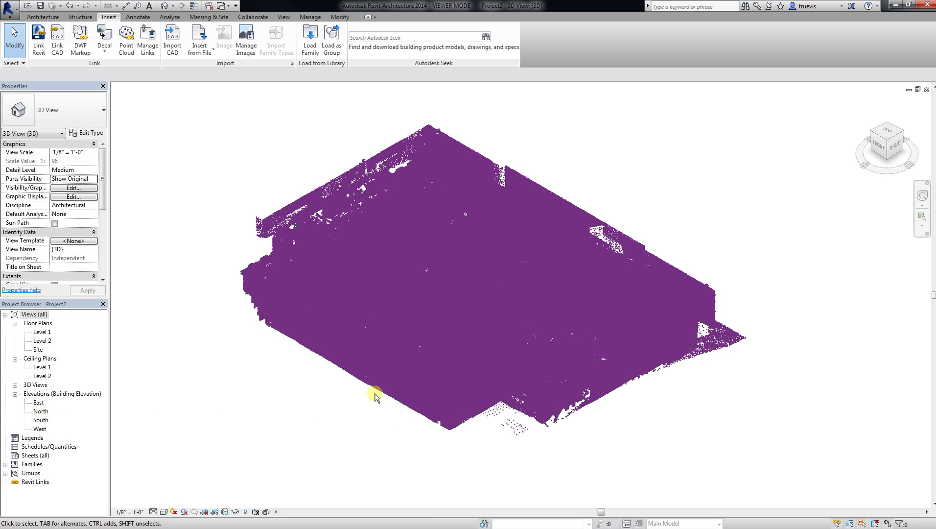
In the South elevation, lower Level 1 to the scanned floor at -21' 0"
double_click(41, 420)
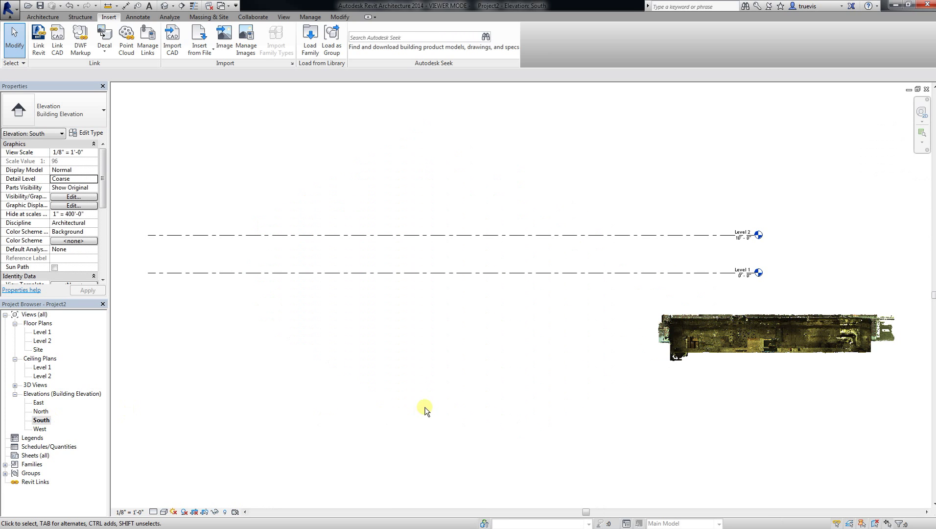
middle_click_drag(673, 380, 449, 324)
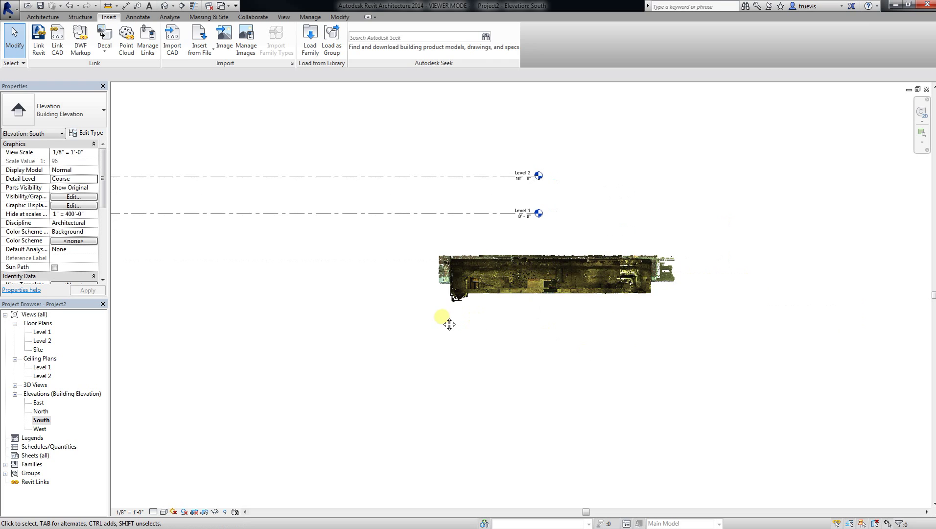
left_click(464, 213)
left_click_drag(468, 213, 664, 295)
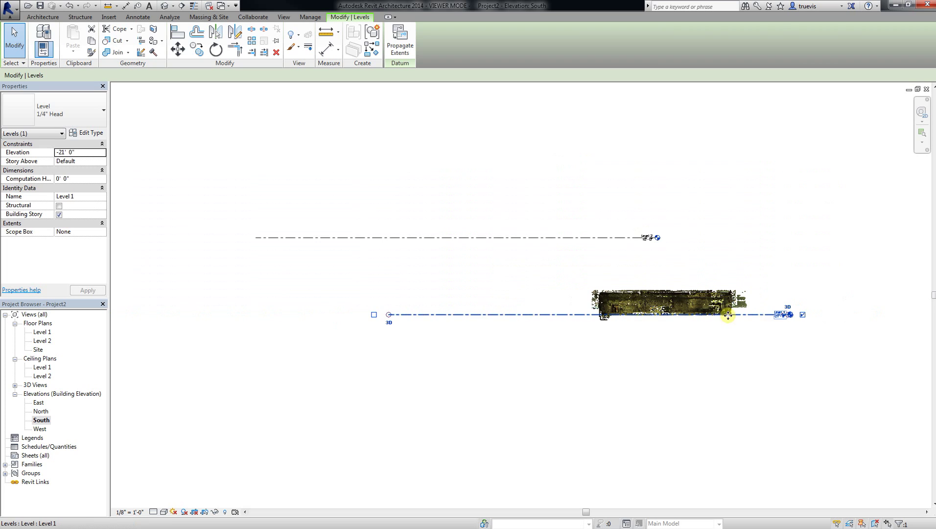
Delete Level 2 along with its associated views
left_click(629, 238)
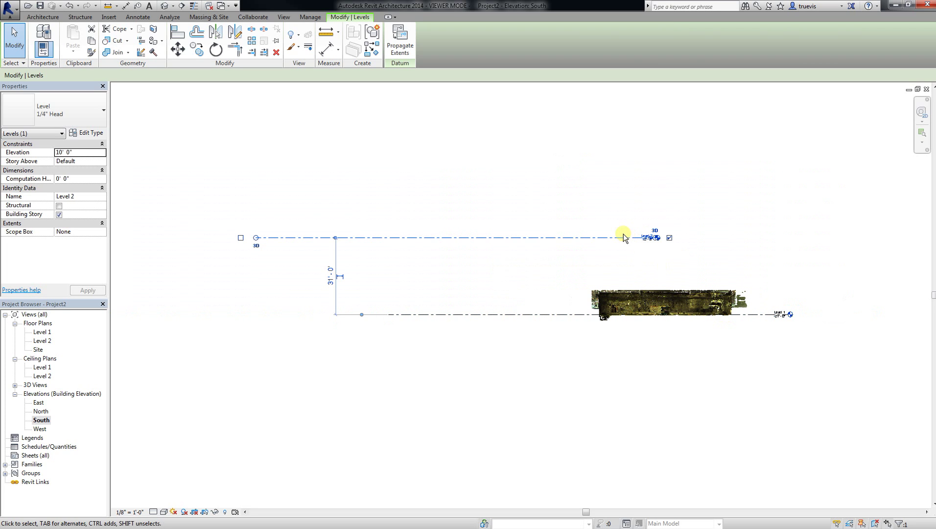
key("Delete")
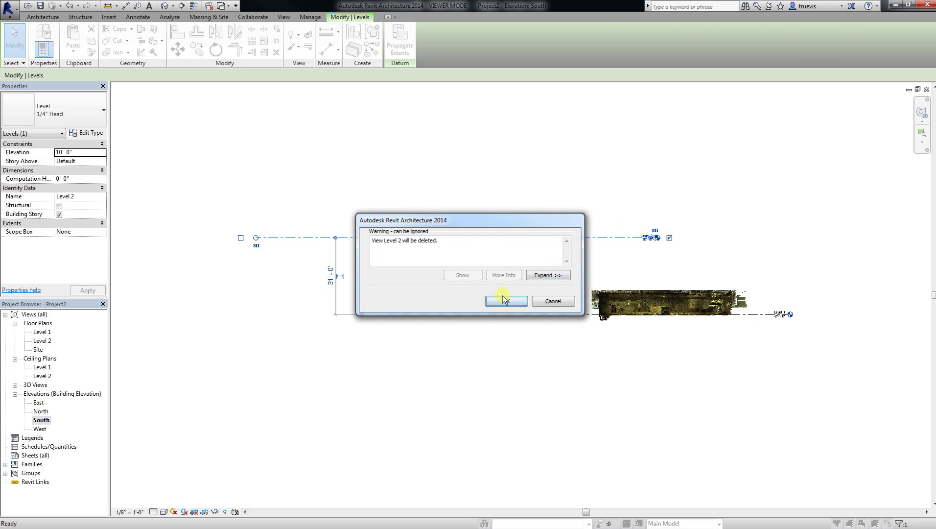
left_click(505, 301)
In the Level 1 plan, move the elevation marker to the right of the point cloud
double_click(39, 332)
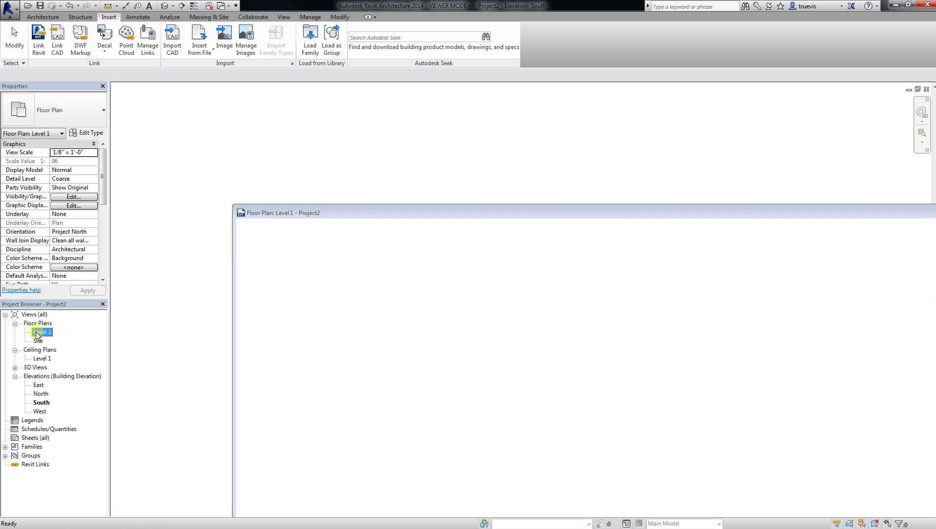
scroll(631, 296, "down", 2)
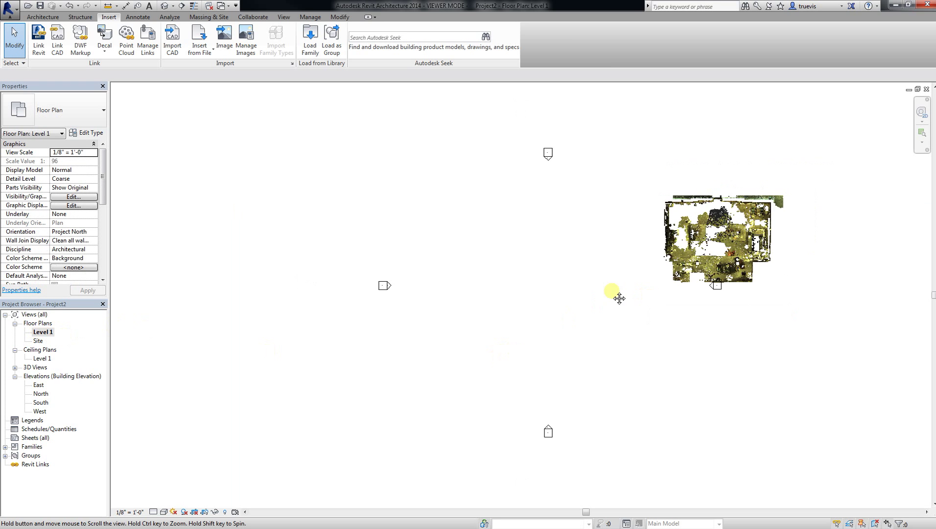
middle_click_drag(619, 298, 483, 303)
scroll(567, 305, "up", 3)
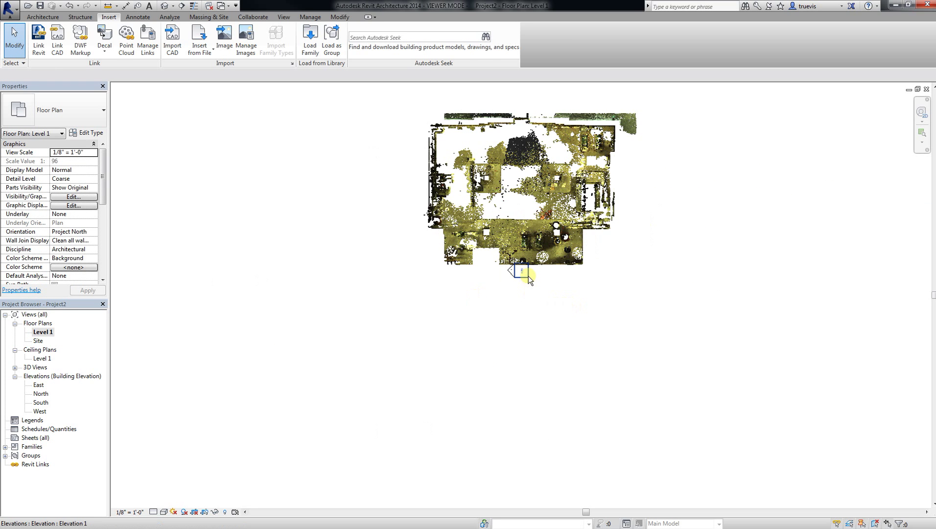
left_click(521, 272)
left_click_drag(521, 272, 753, 188)
left_click(665, 253)
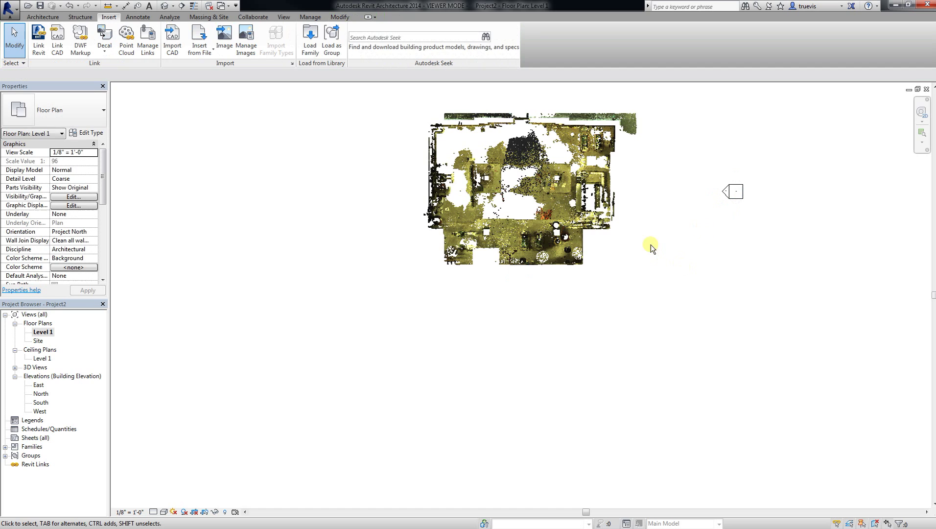
Draw a vertical section through the cloud and open the resulting Section 1 view
left_click(181, 6)
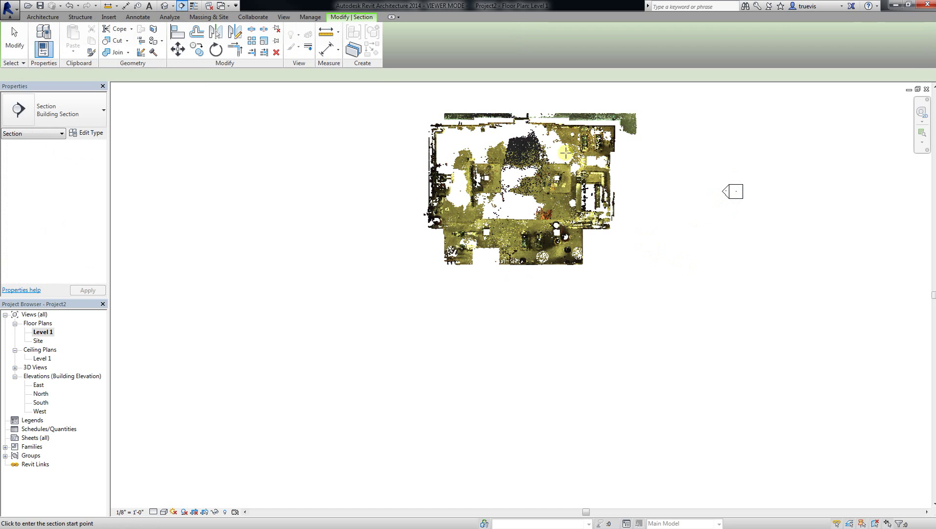
left_click(572, 102)
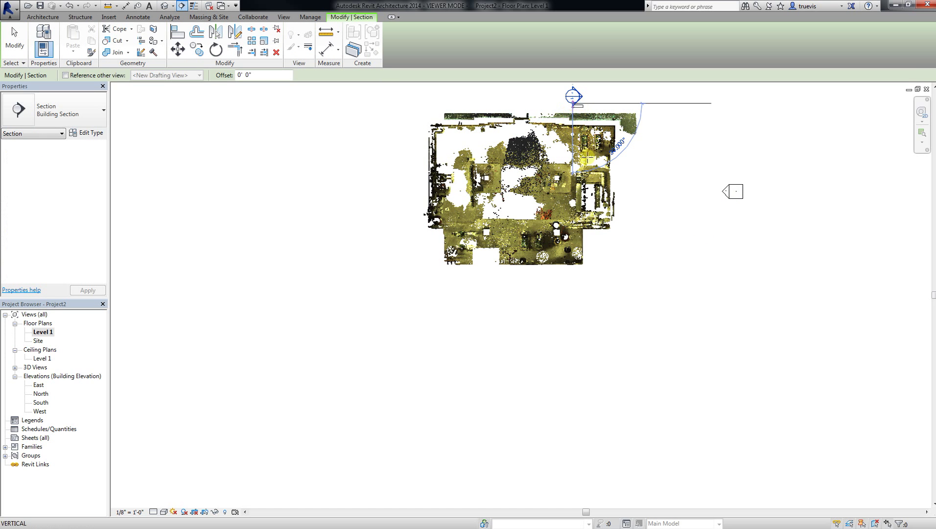
left_click(572, 273)
key("Escape")
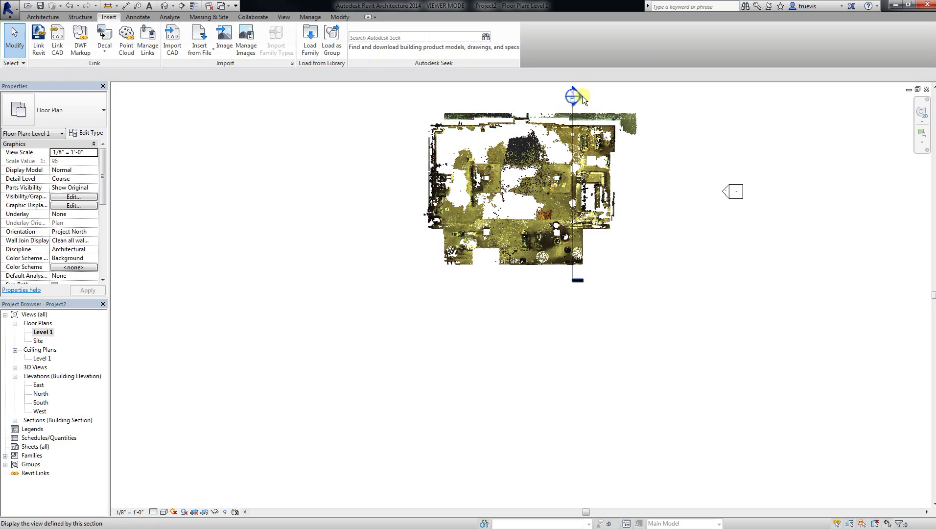
double_click(583, 96)
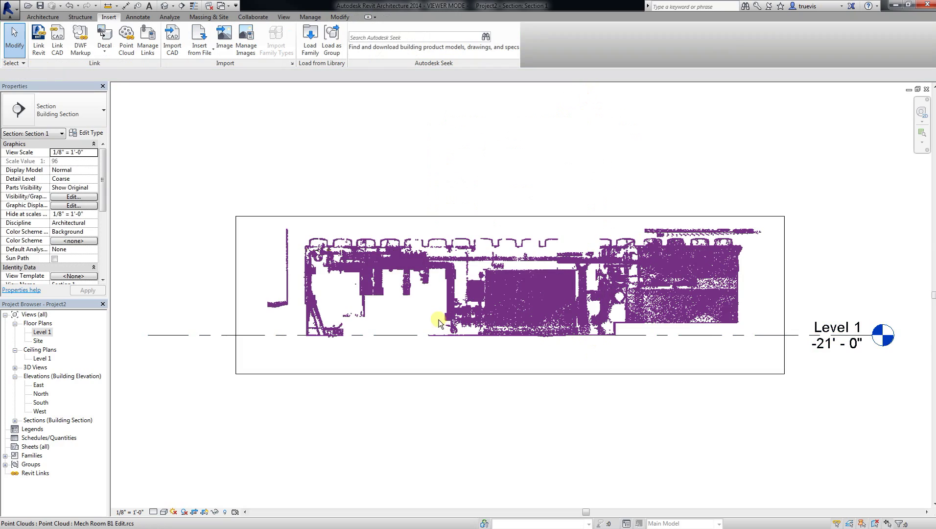
Check that Level 1 aligns with the scanned floor and confirm it at -21' 0"
scroll(443, 359, "up", 4)
scroll(332, 347, "up", 2)
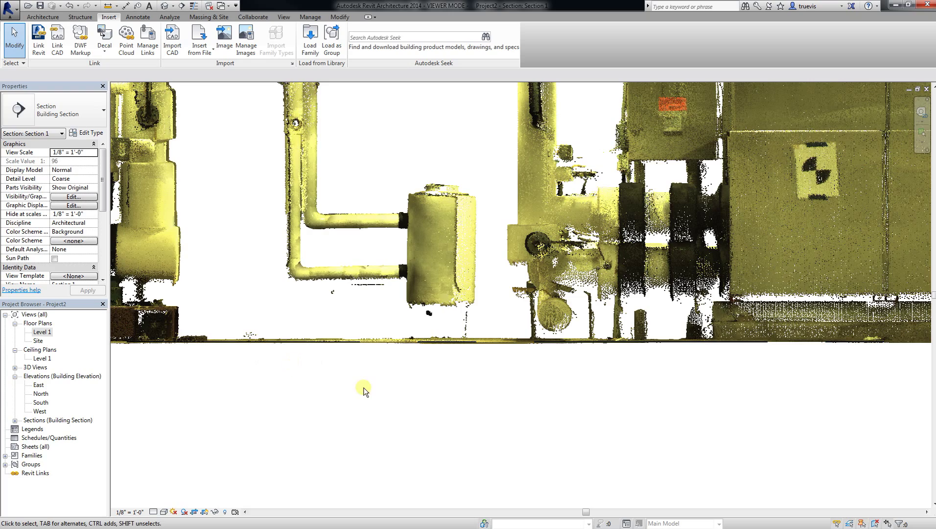
scroll(552, 422, "down", 1)
scroll(553, 420, "down", 3)
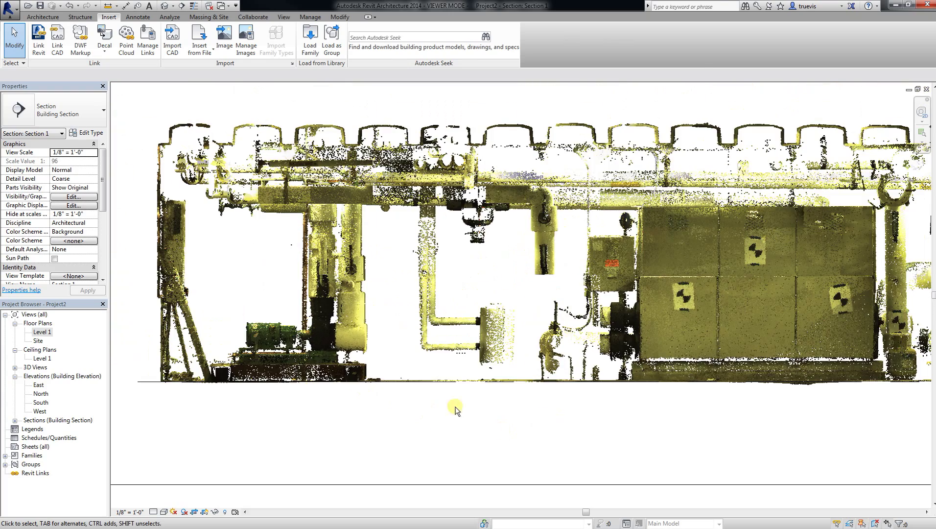
left_click(144, 381)
scroll(352, 397, "up", 5)
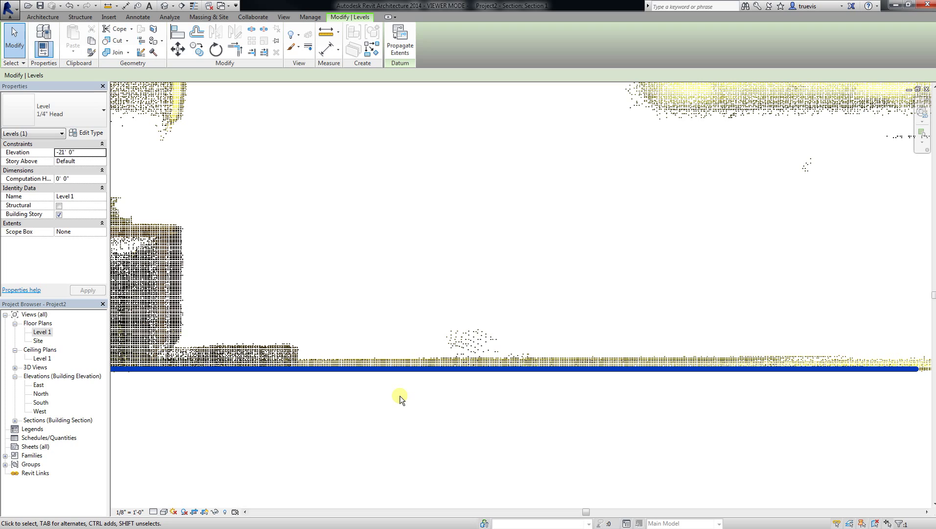
key("Up")
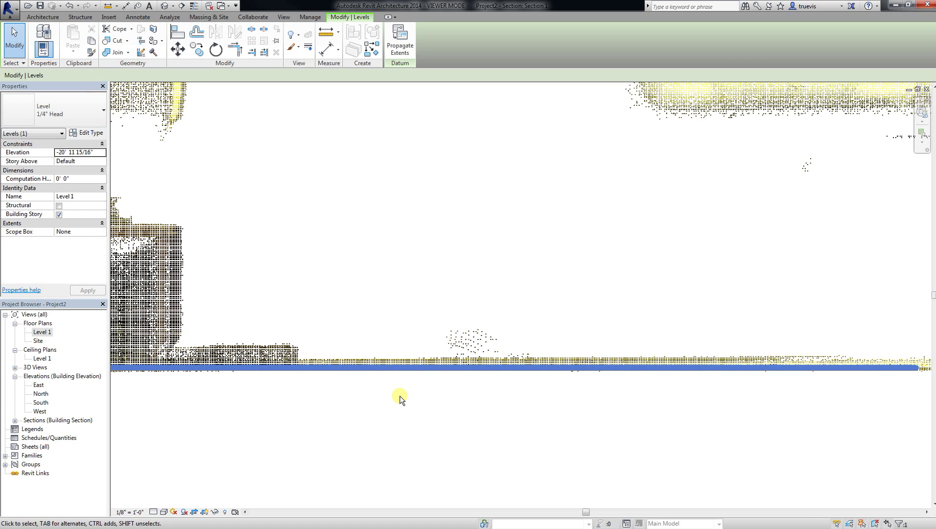
key("Down")
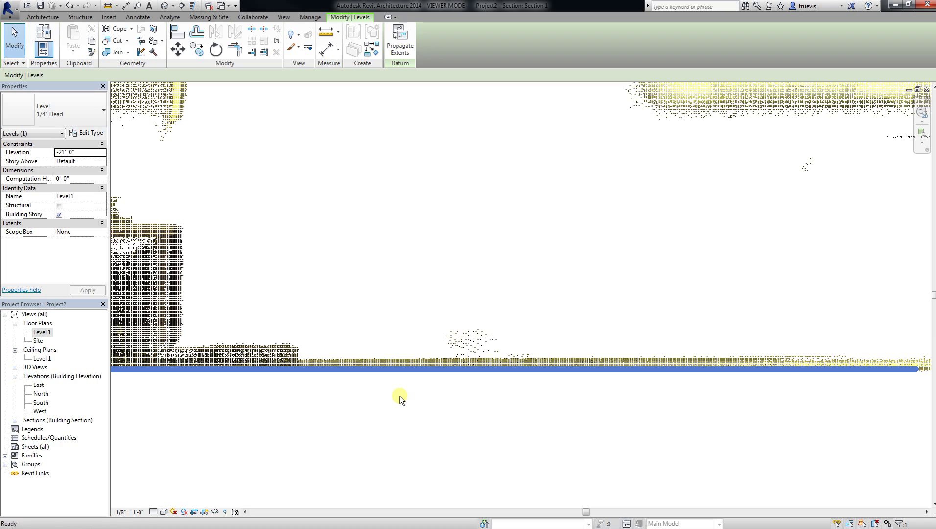
key("Escape")
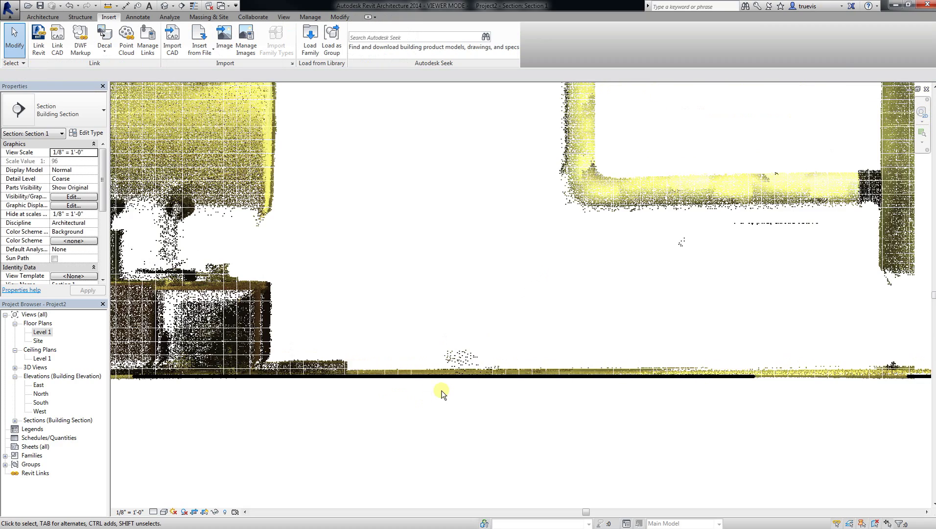
scroll(442, 394, "down", 3)
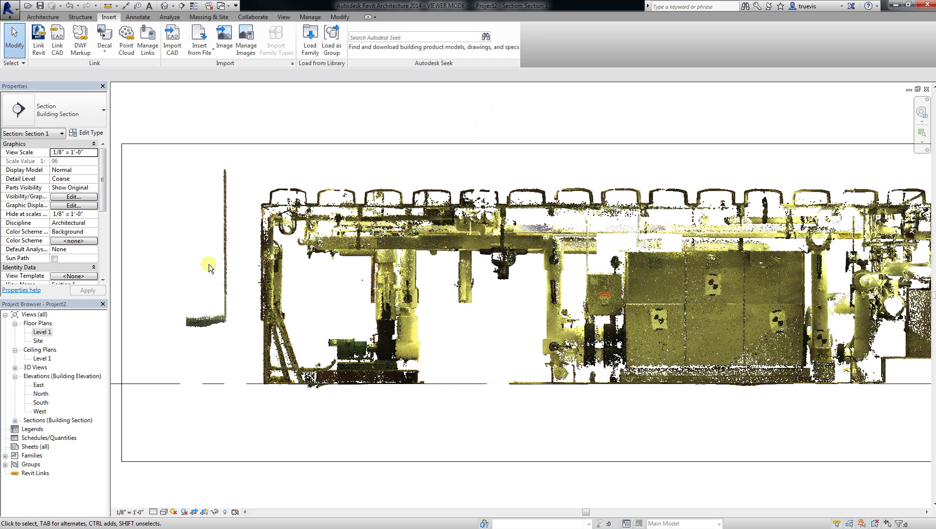
Return to the Level 1 plan, frame the cloud, and scroll Properties down to the Extents group
double_click(42, 332)
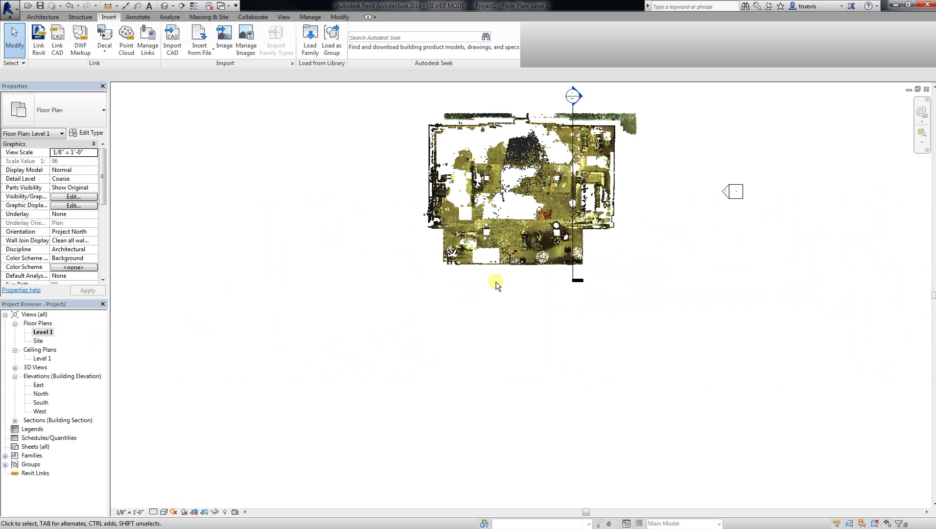
scroll(477, 343, "up", 3)
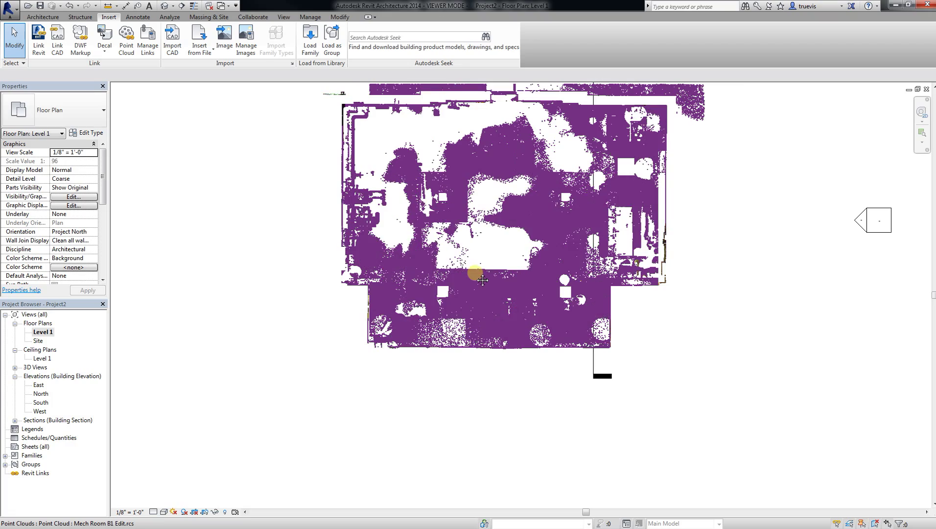
scroll(440, 338, "up", 3)
middle_click_drag(767, 371, 701, 459)
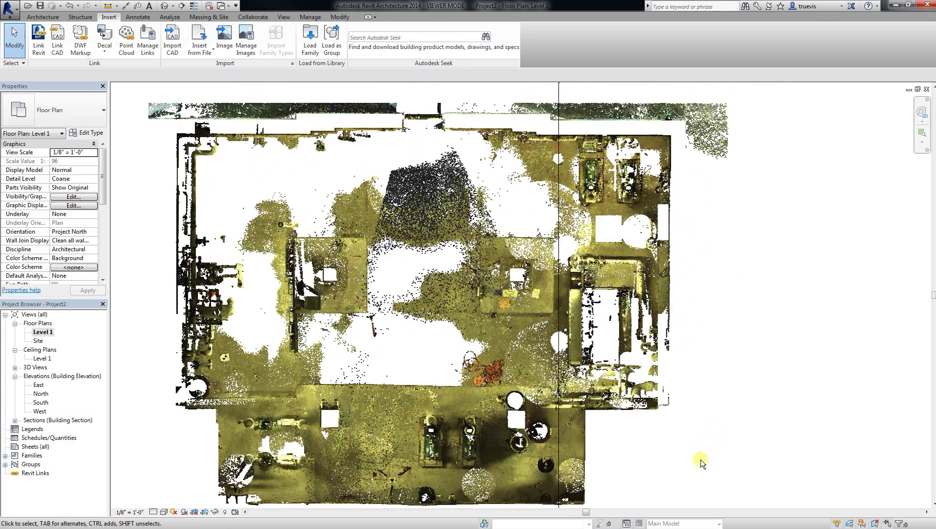
scroll(700, 459, "down", 2)
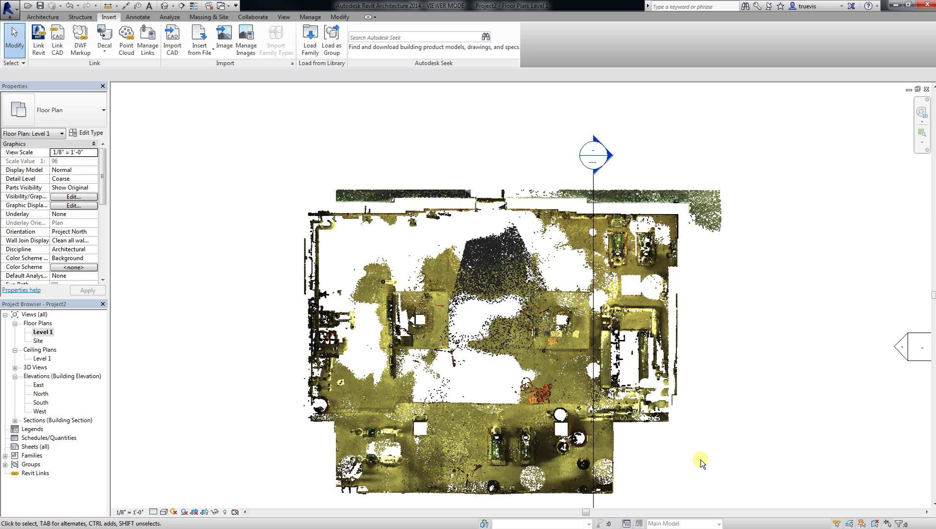
middle_click_drag(701, 459, 688, 444)
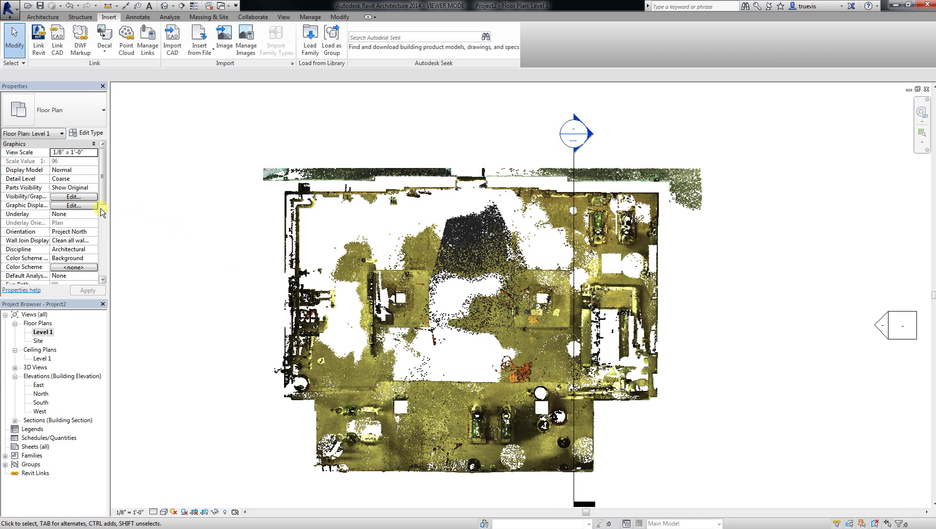
left_click_drag(102, 201, 105, 251)
Set the Level 1 View Range bottom and view depth offsets to -6
left_click(82, 249)
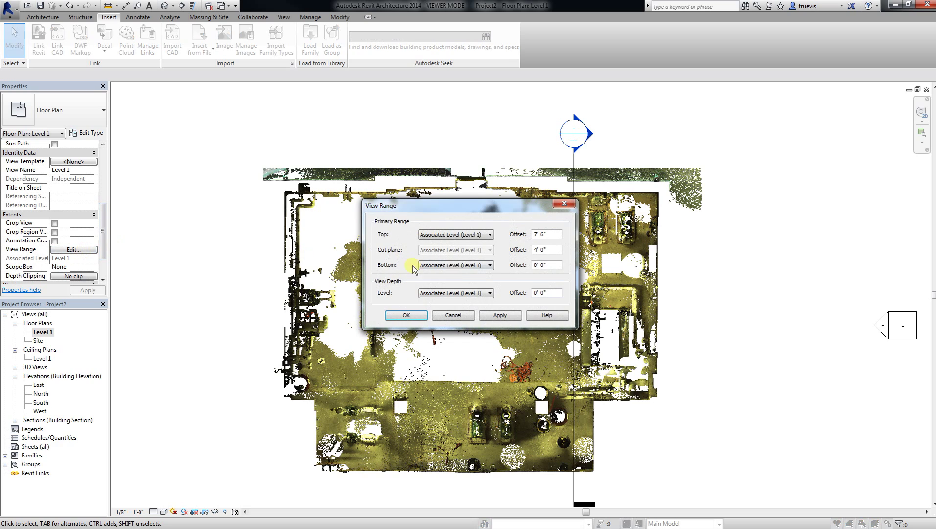
left_click_drag(549, 265, 518, 262)
type("-6")
left_click_drag(549, 291, 517, 296)
type("-6")
left_click(407, 316)
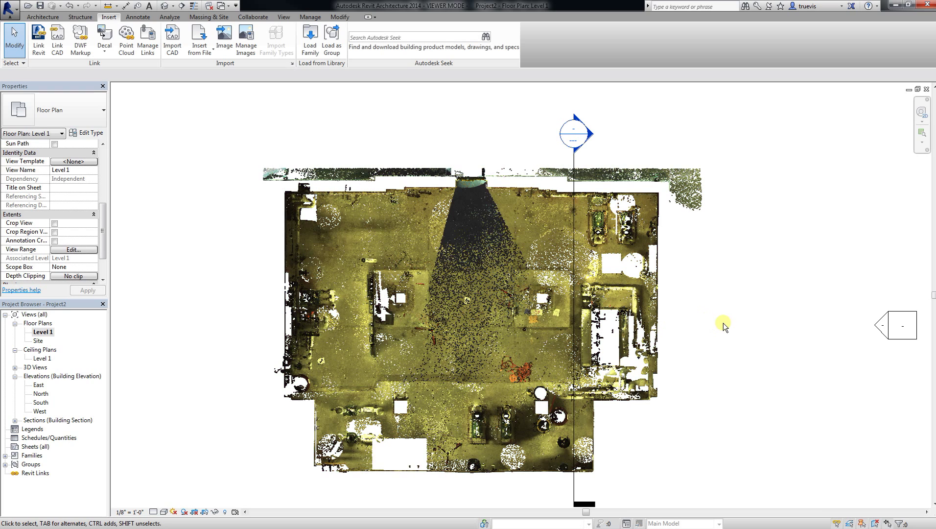
Inspect the now-complete floor in the plan, then switch to the default 3D view
middle_click_drag(712, 341, 728, 312)
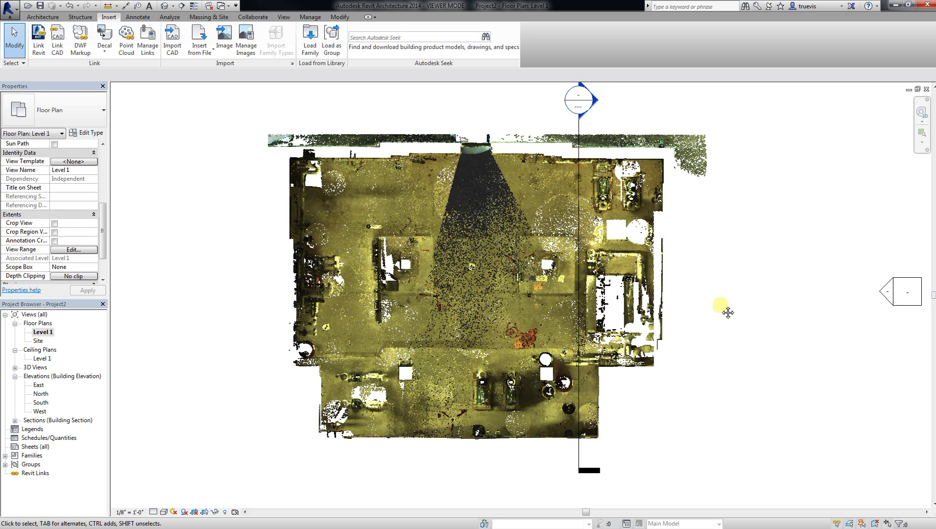
left_click(637, 230)
scroll(634, 224, "up", 5)
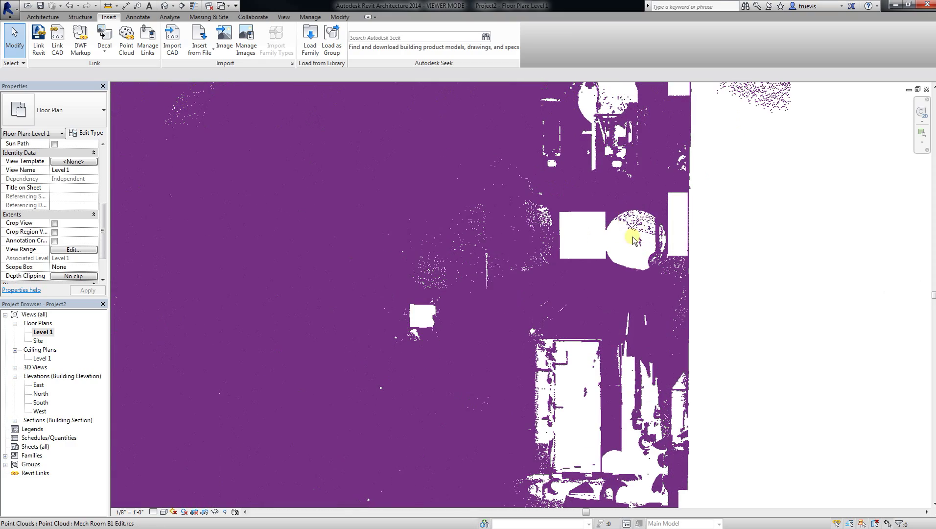
left_click(772, 261)
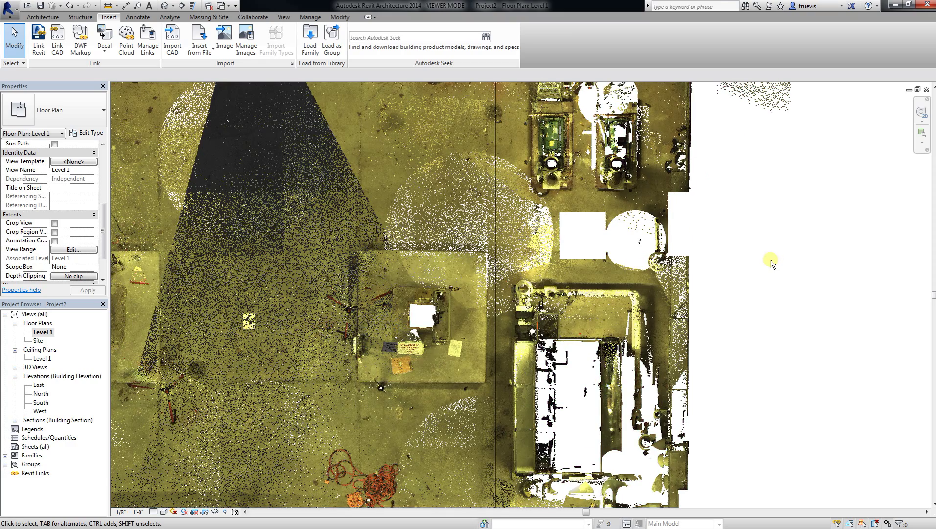
left_click(606, 211)
left_click(612, 261)
left_click(590, 265)
left_click(621, 246)
left_click(637, 252)
left_click(737, 289)
scroll(733, 294, "down", 5)
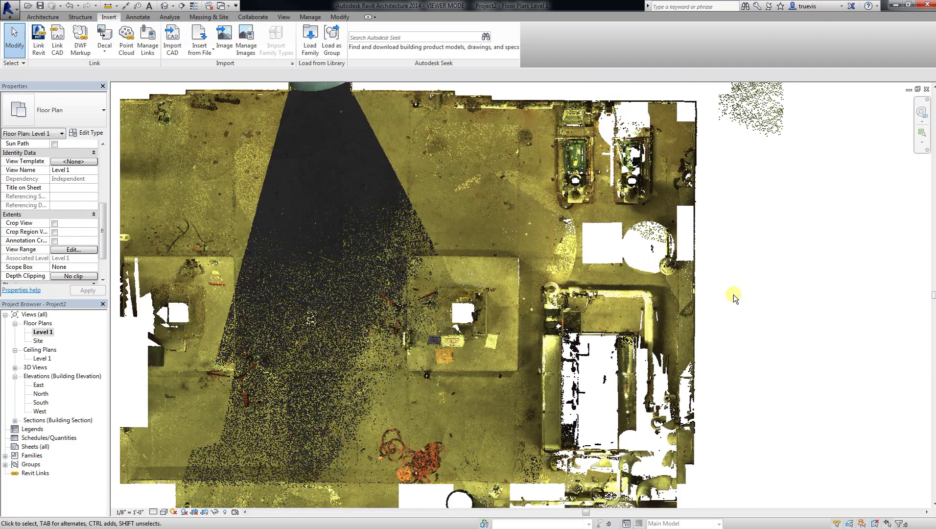
middle_click_drag(768, 326, 731, 313)
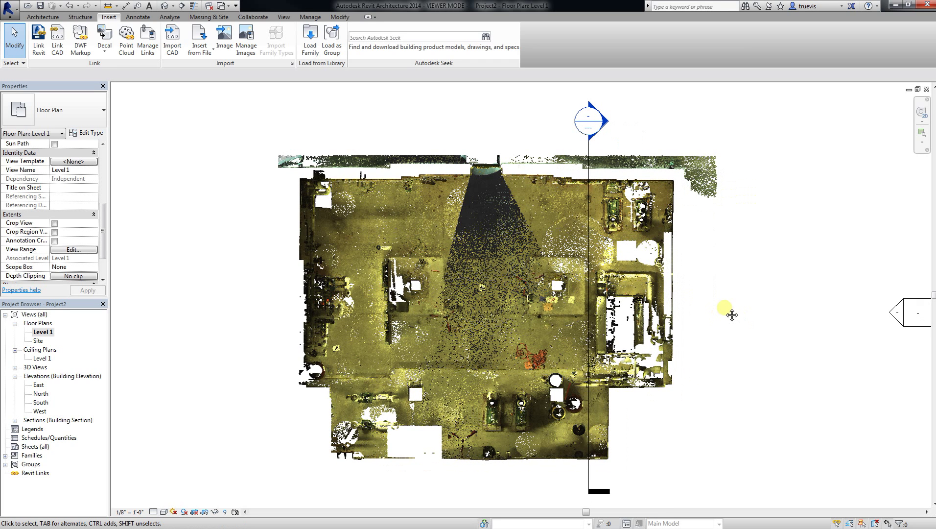
left_click(165, 6)
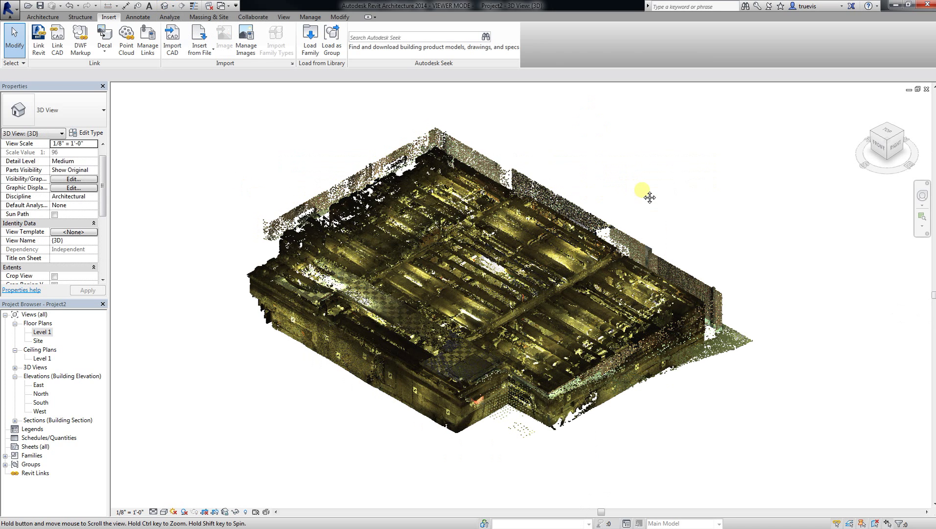
middle_click_drag(650, 197, 658, 195)
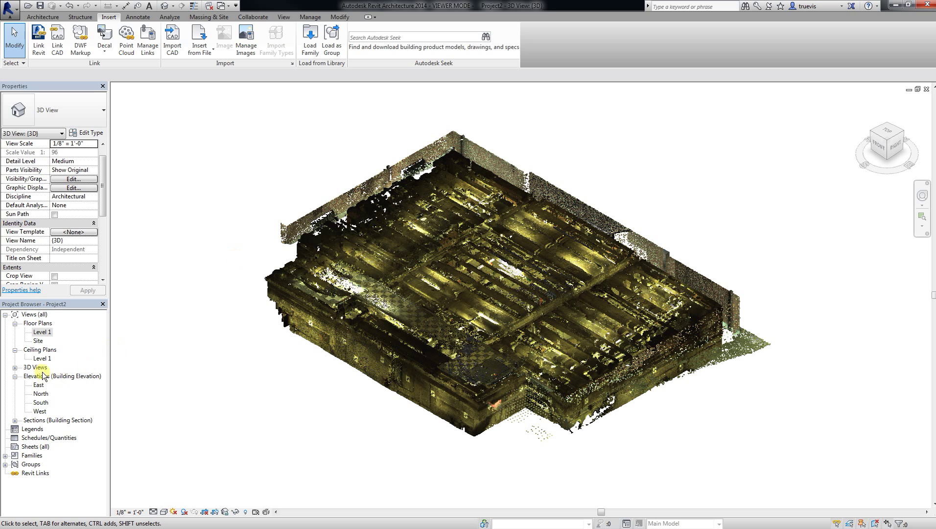
Duplicate {3D} and orient the copy to Floor Plan: Level 1, then return to Home view
left_click(16, 367)
right_click(39, 375)
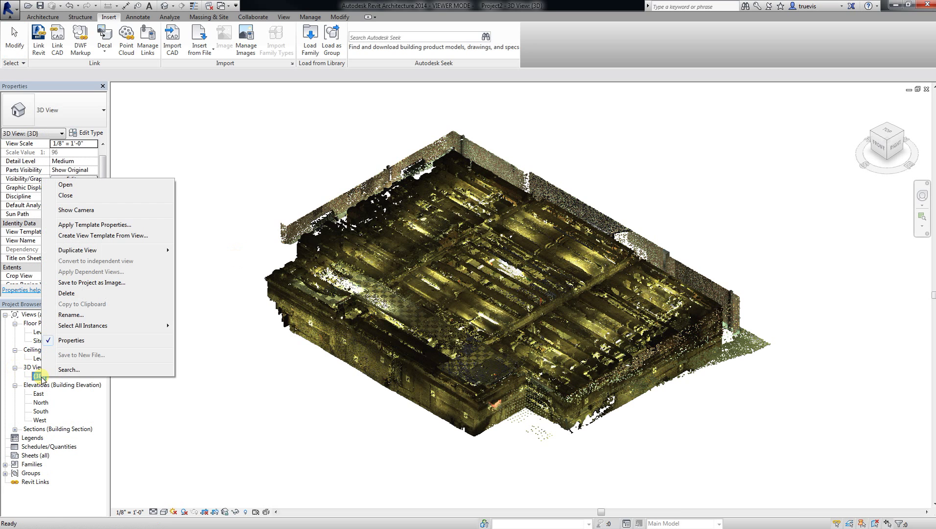
mouse_move(120, 252)
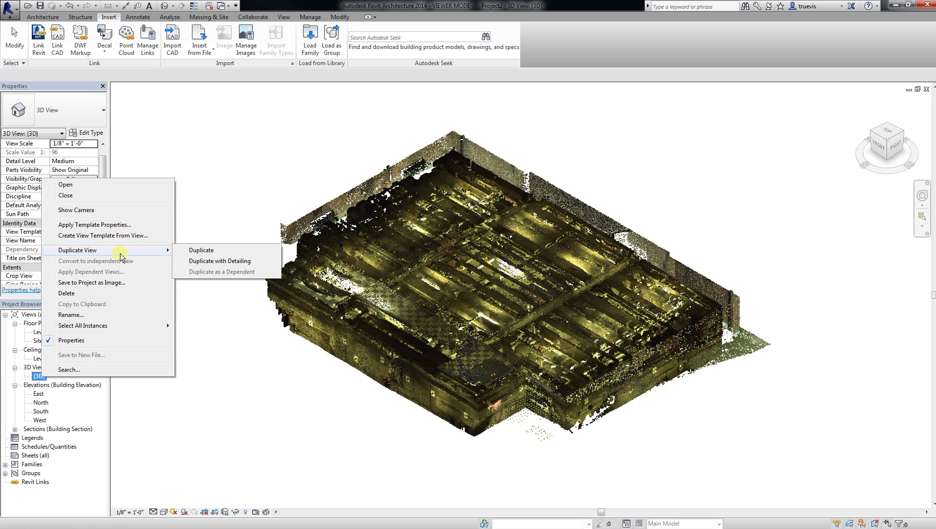
left_click(199, 250)
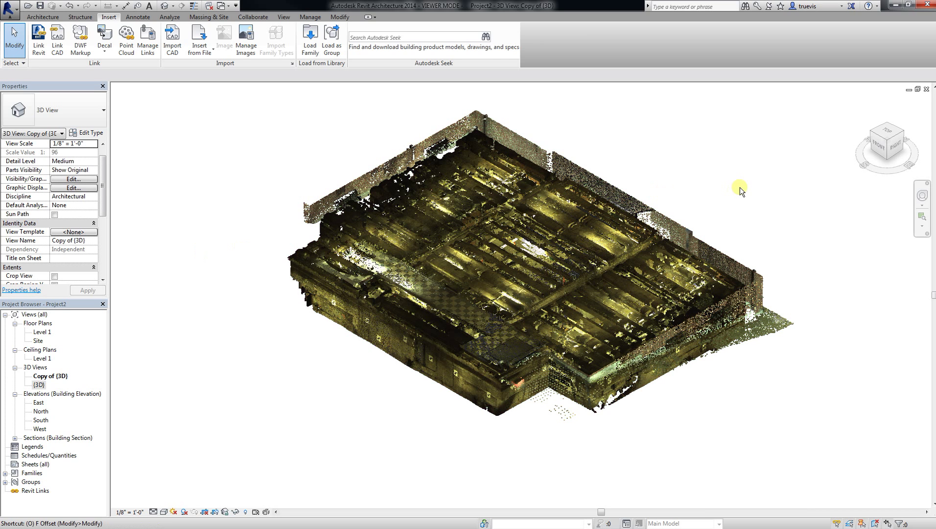
key("v")
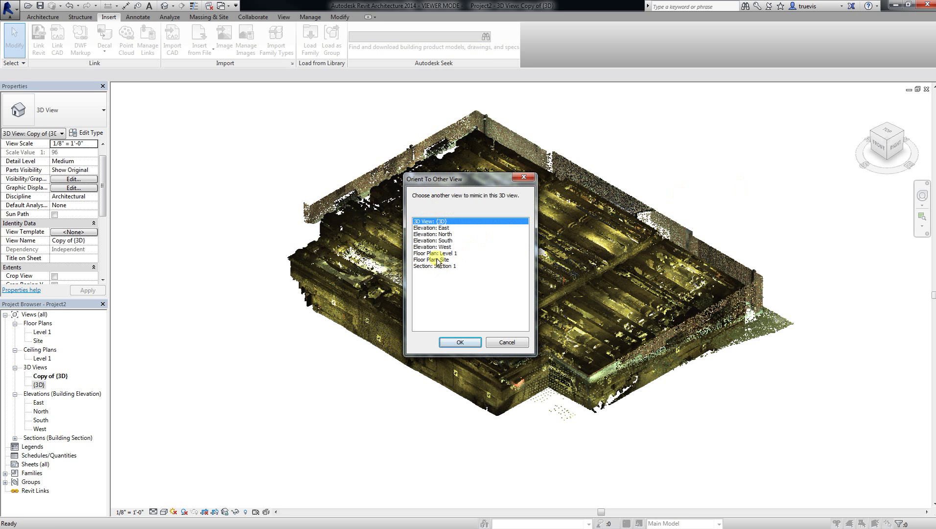
left_click(440, 254)
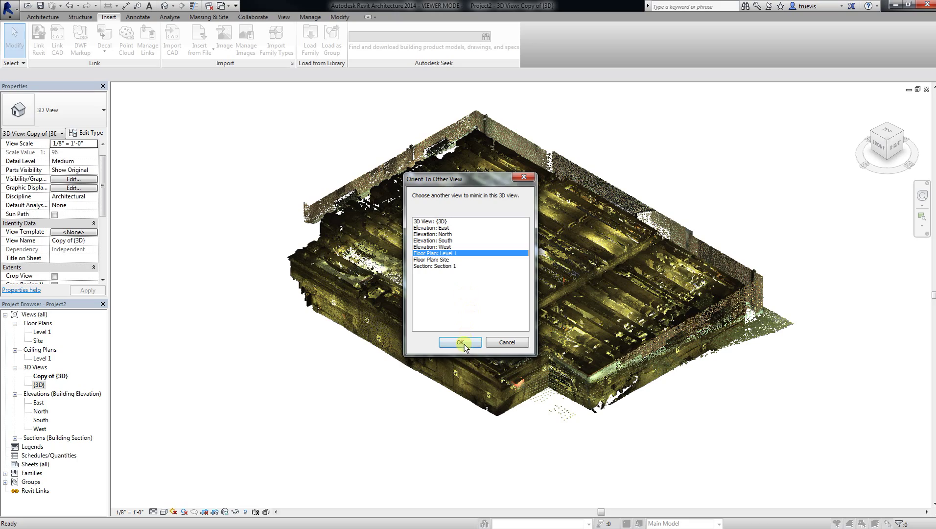
left_click(462, 343)
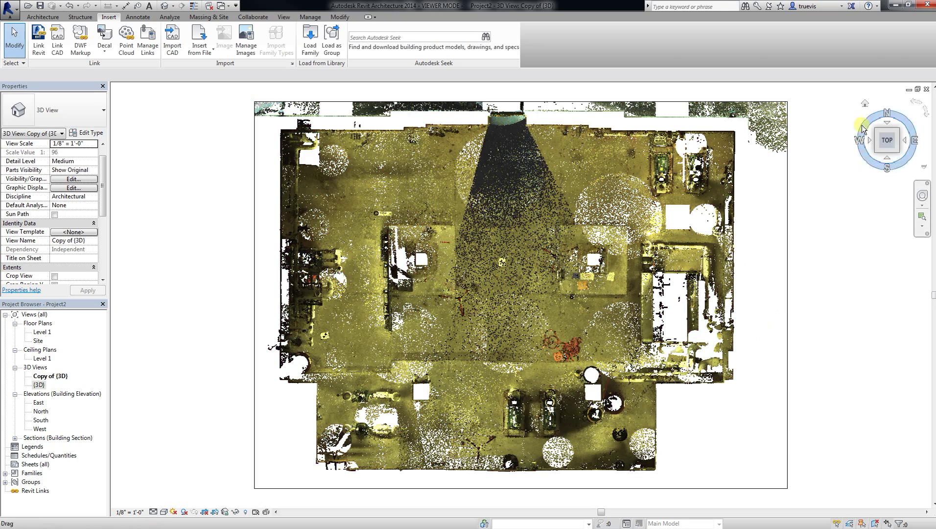
left_click(865, 103)
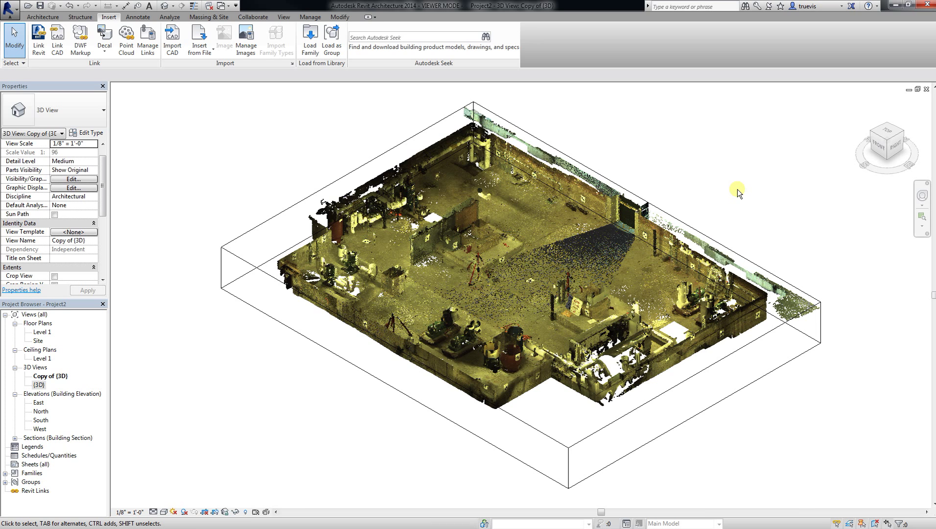
Pull the section box's left and front faces inward for a first crop of the cloud
middle_click_drag(712, 403, 384, 351)
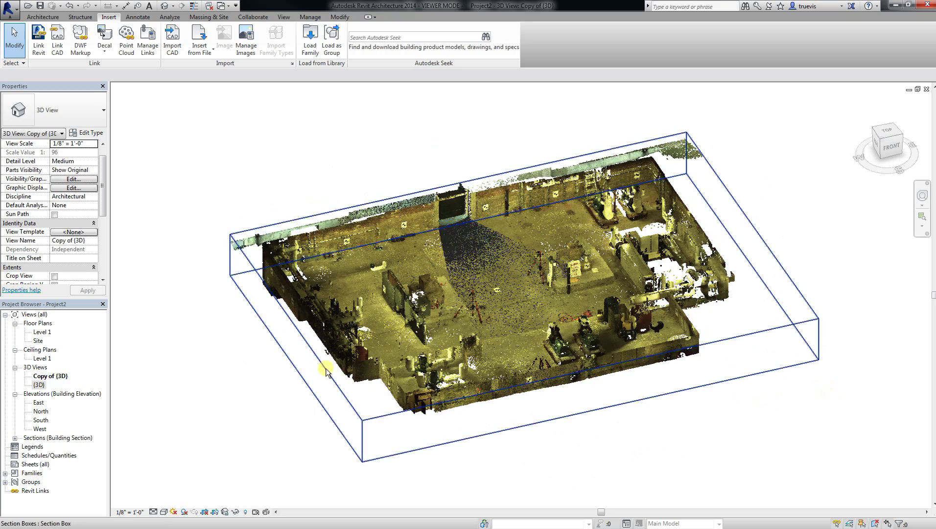
left_click(294, 349)
key("Escape")
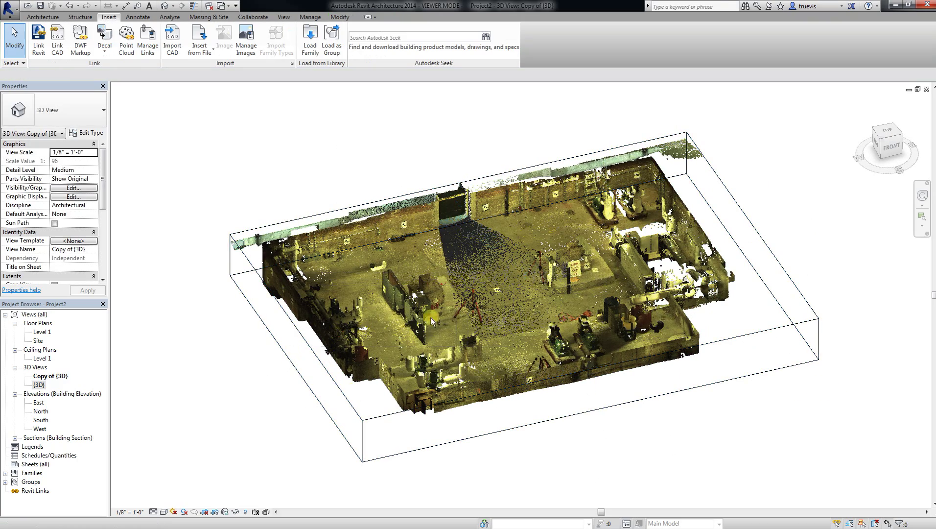
left_click(279, 355)
left_click_drag(296, 348, 587, 265)
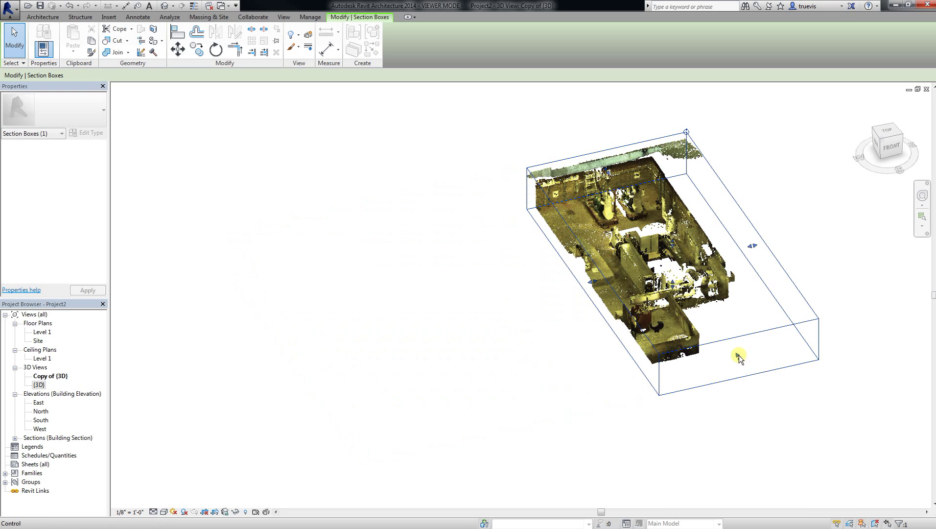
left_click_drag(736, 355, 695, 259)
left_click(571, 308)
Orbit and zoom to review the partially cropped mechanical room
middle_click_drag(572, 308, 569, 417, "shift")
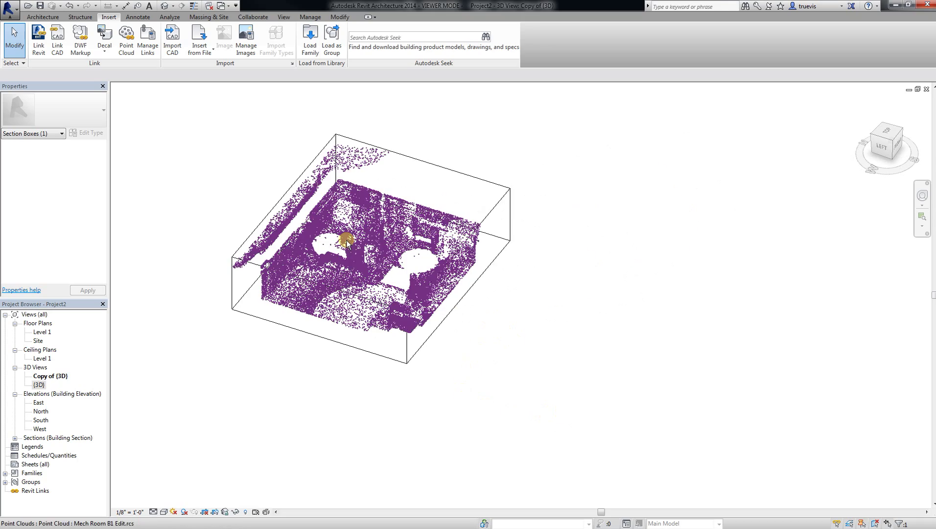
scroll(386, 261, "up", 5)
middle_click_drag(387, 261, 502, 328)
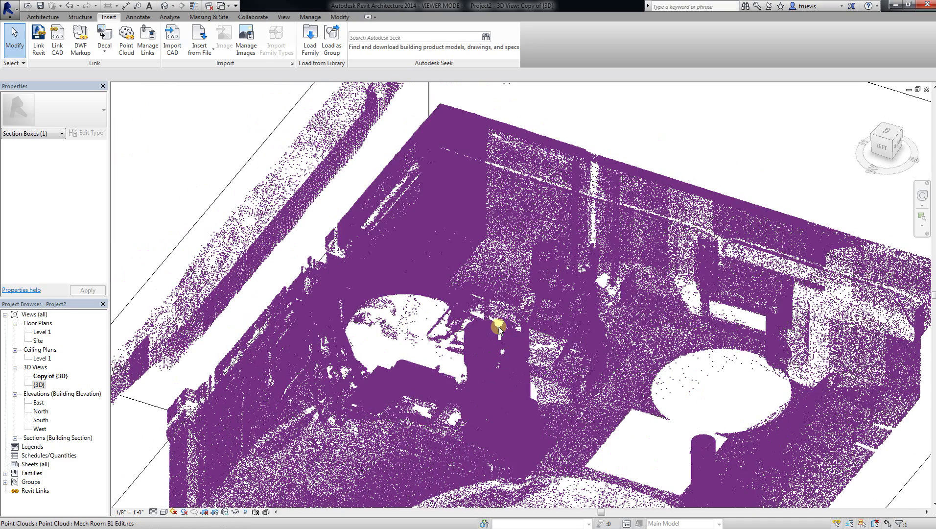
scroll(495, 316, "down", 3)
left_click(308, 206)
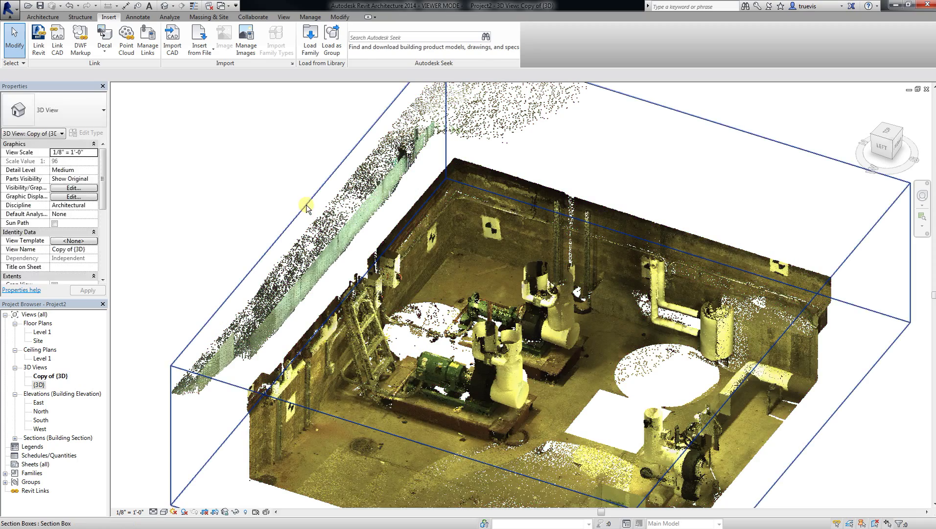
scroll(310, 220, "up", 1)
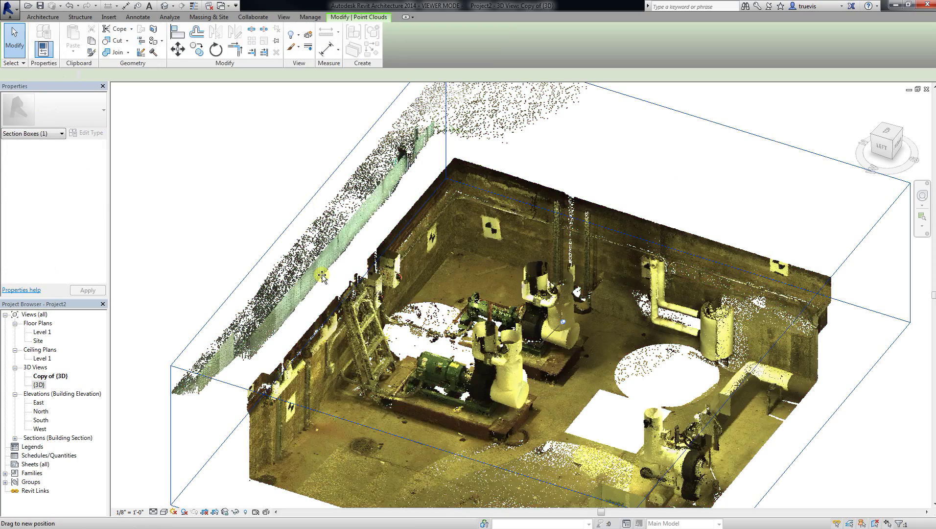
left_click(324, 276)
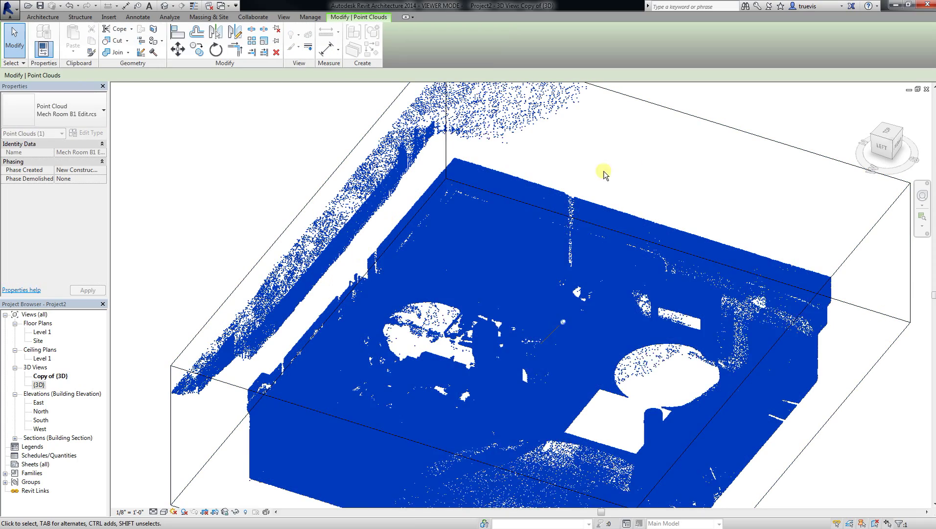
left_click(634, 160)
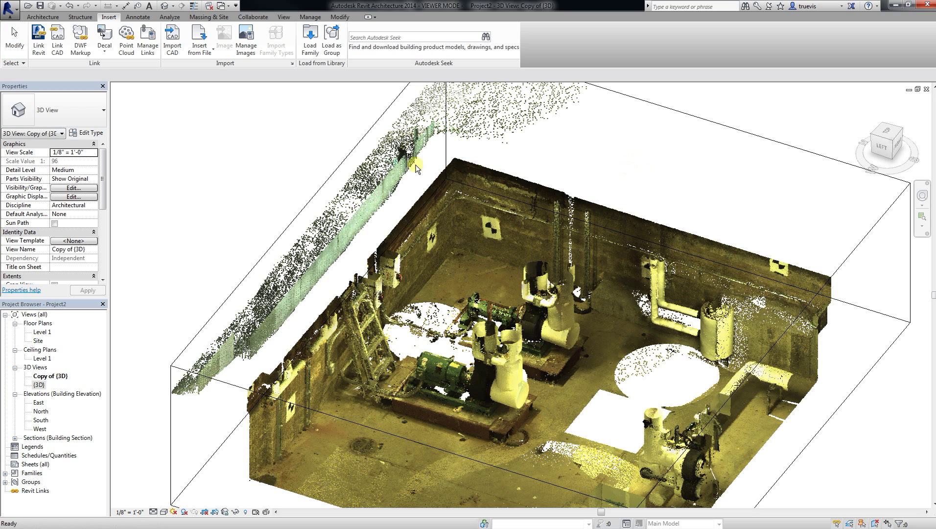
Move the section box's left and back faces further in around the pump corner
left_click(344, 158)
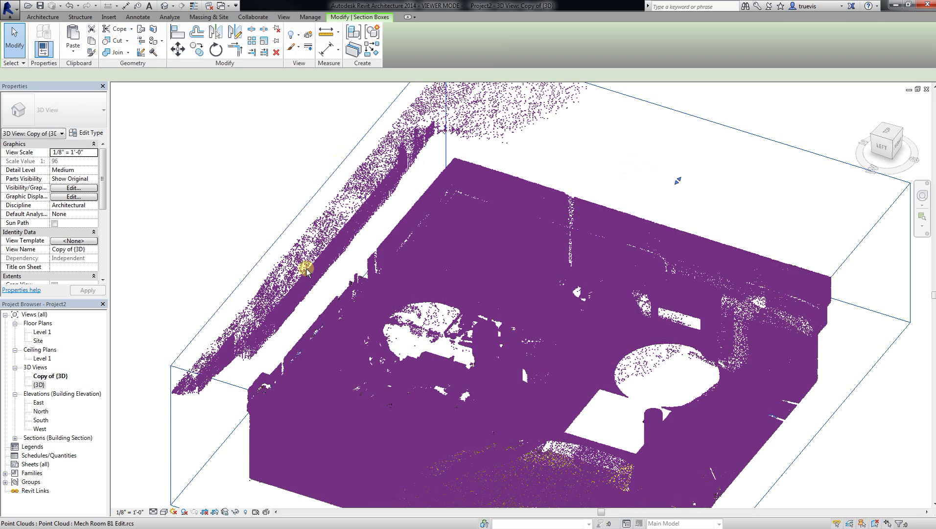
left_click_drag(307, 275, 344, 287)
left_click_drag(695, 185, 666, 220)
left_click_drag(332, 299, 361, 311)
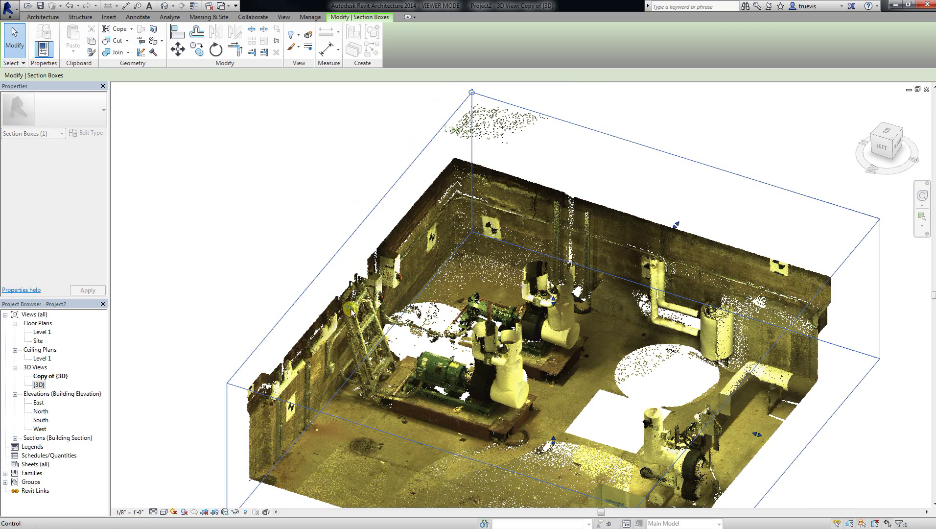
left_click_drag(671, 234, 646, 254)
left_click(690, 138)
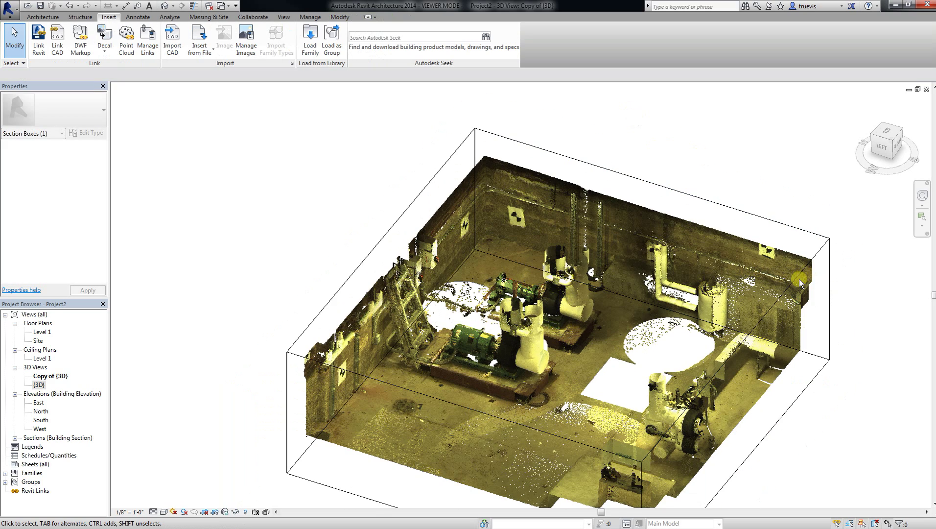
Place a 20 Gallon Expansion Tank - Freestanding - Vertical in the scanned room
key("z")
key("f")
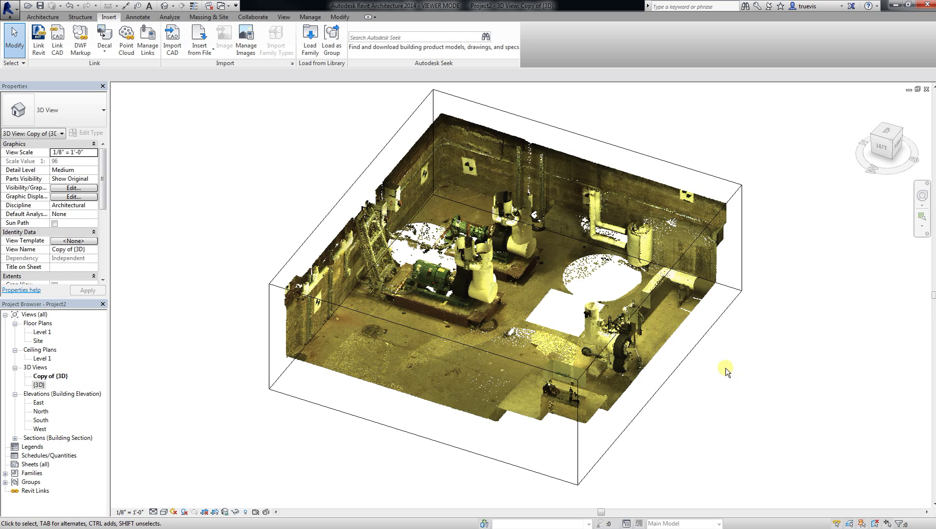
middle_click_drag(727, 368, 677, 390)
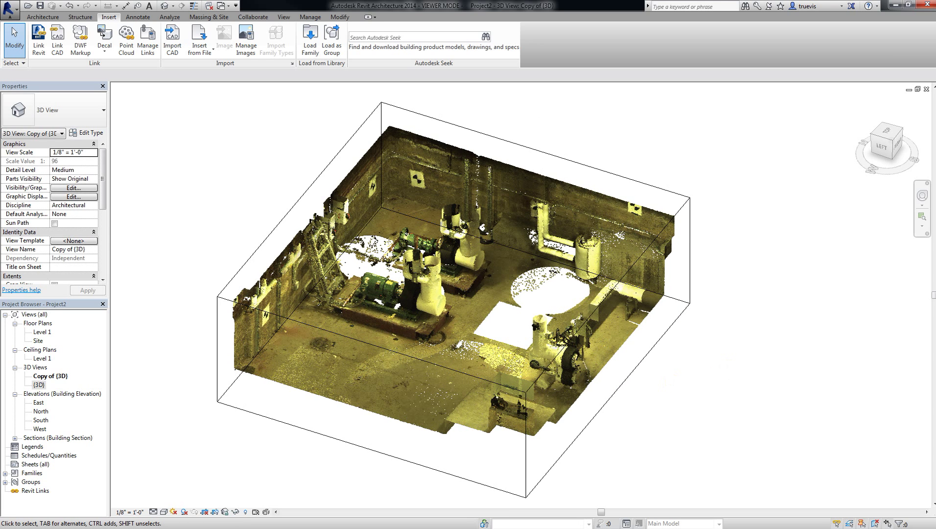
left_click_drag(935, 129, 576, 319)
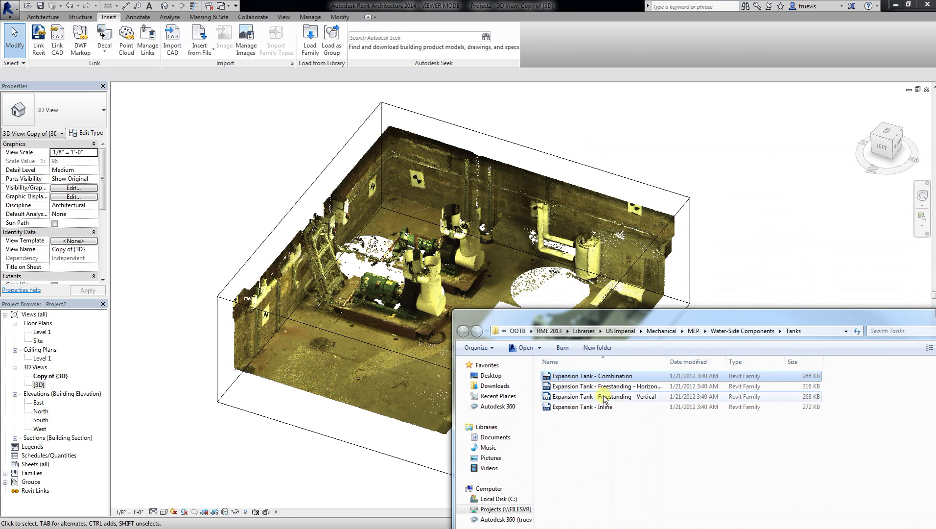
left_click_drag(601, 398, 514, 280)
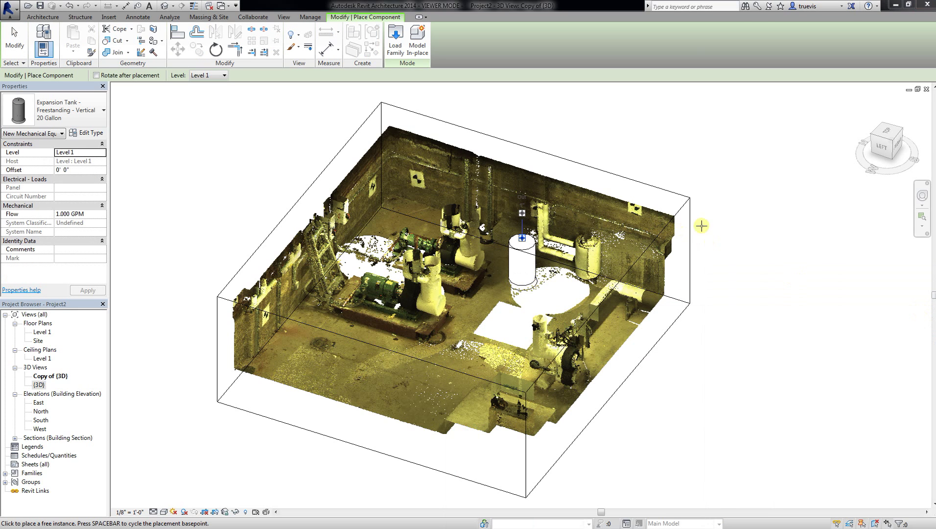
key("Escape")
key("Escape")
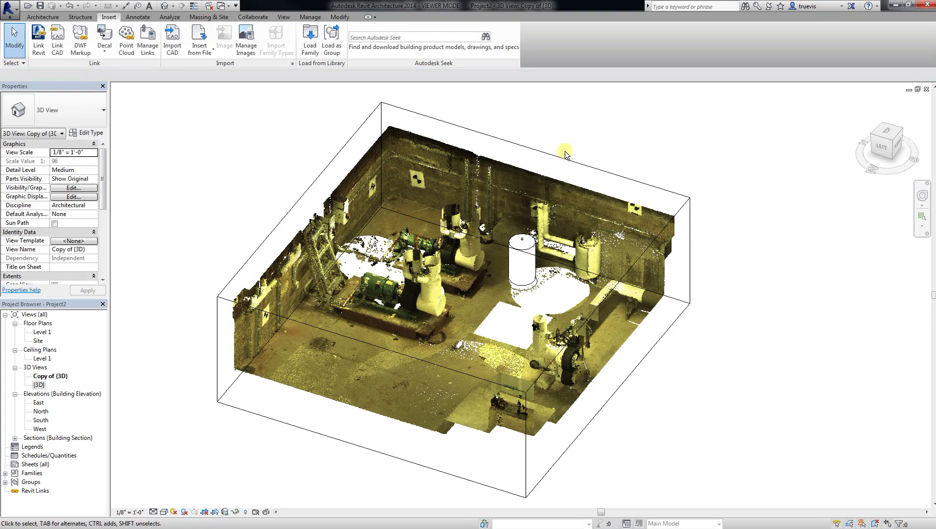
In the Level 1 plan, place a copy of the tank directly below the original
double_click(42, 332)
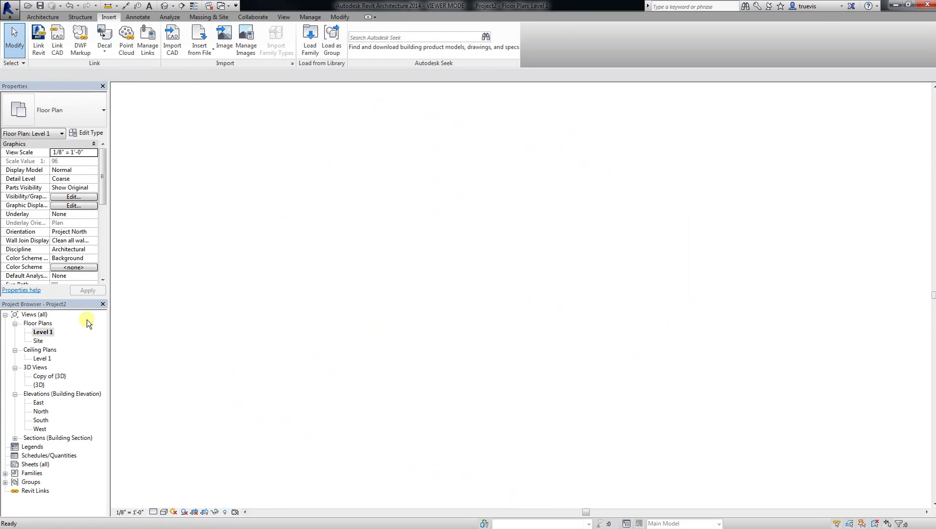
scroll(649, 245, "up", 5)
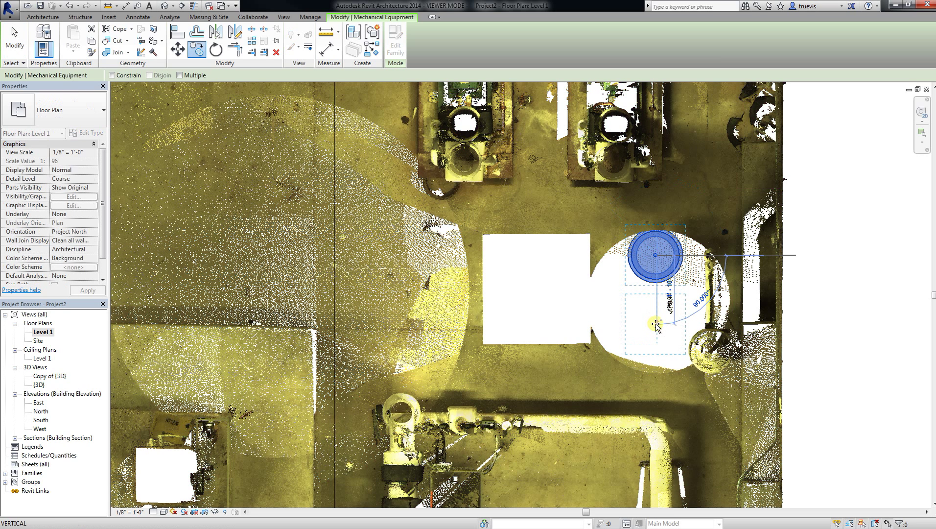
left_click(657, 323)
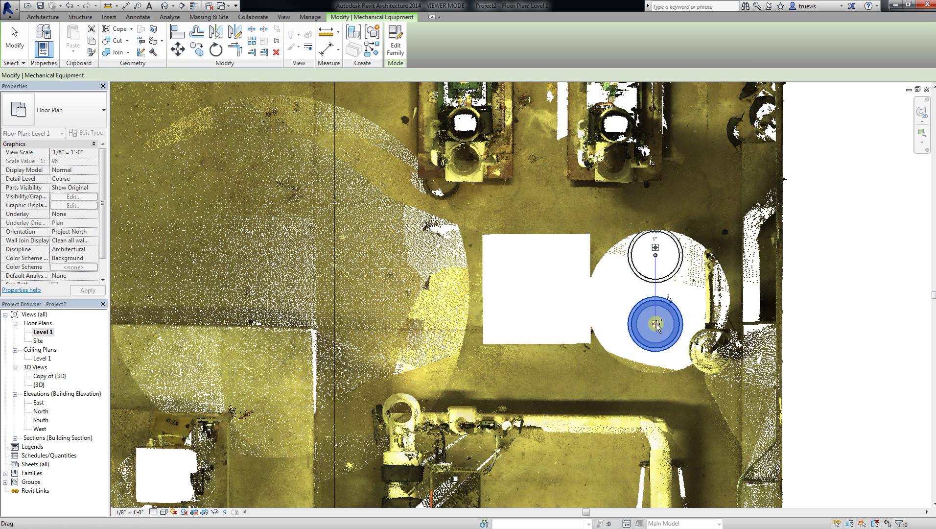
Copy both tanks to the left to form a two-by-two group, then return to Copy of {3D}
left_click(645, 279, "ctrl")
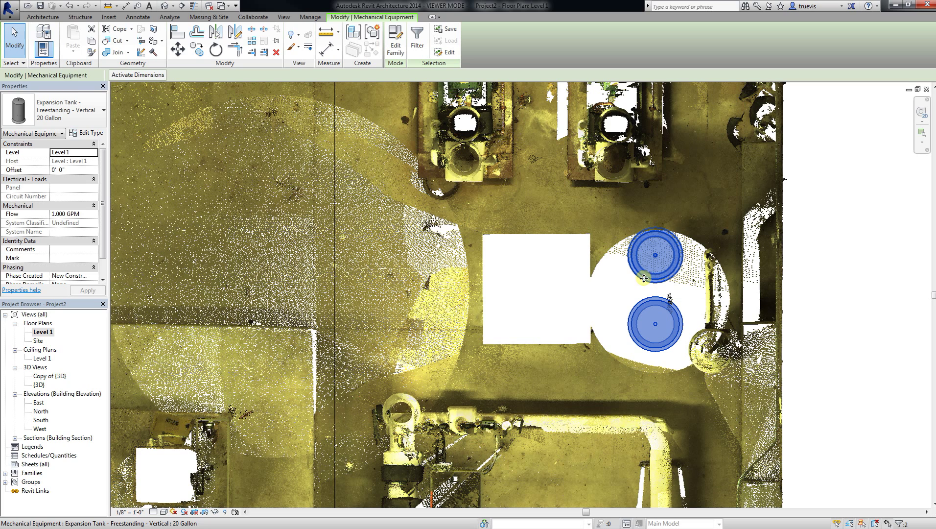
key("c")
left_click(656, 323)
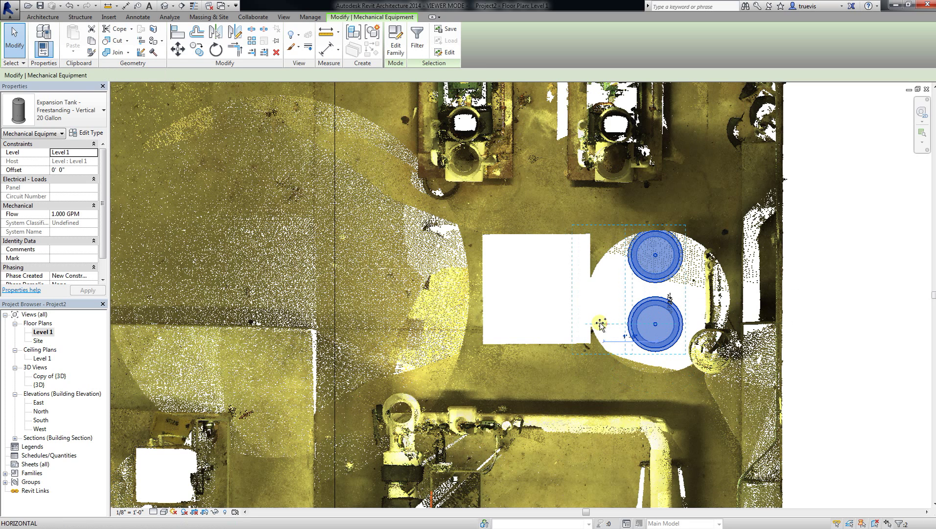
left_click(589, 323)
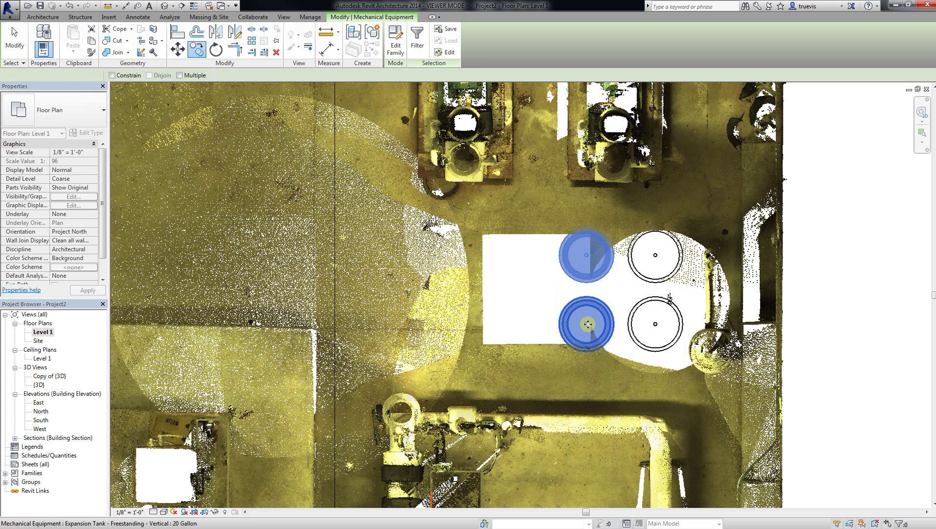
key("Escape")
key("ctrl+Tab")
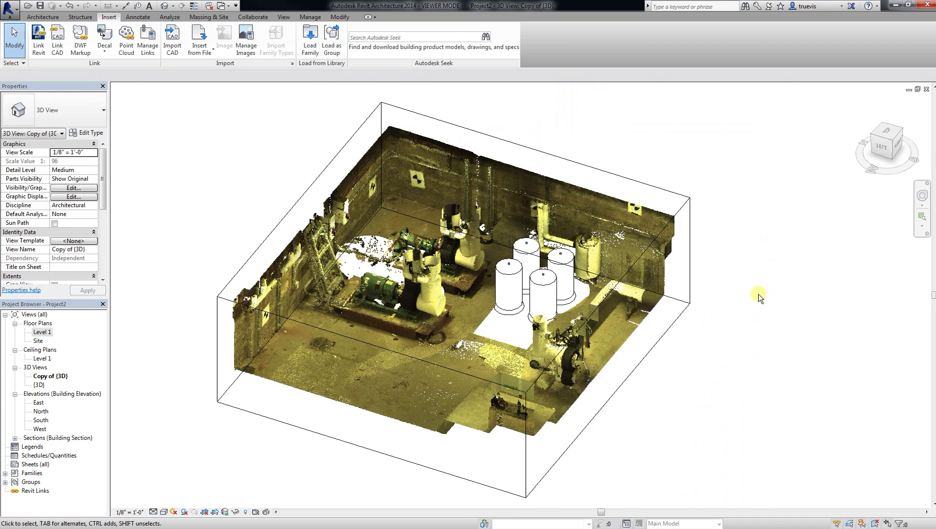
Orbit and zoom closer to the four tanks with the section box deselected, then screen-capture the view
mouse_move(721, 328)
middle_mouse_down("shift")
mouse_move(719, 336)
mouse_move(705, 330)
middle_mouse_up("shift")
mouse_move(640, 316)
middle_mouse_down()
mouse_move(710, 316)
mouse_move(654, 321)
middle_mouse_up()
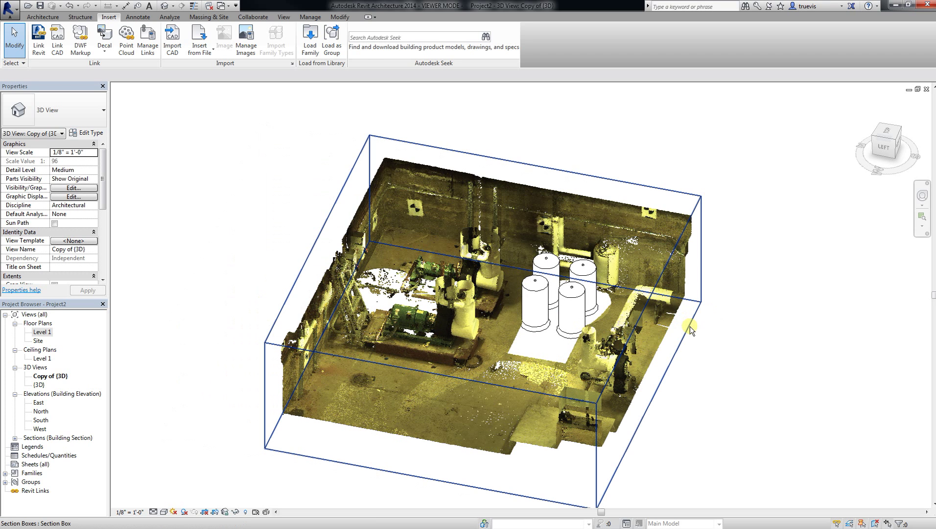
left_click(690, 326)
left_click(713, 342)
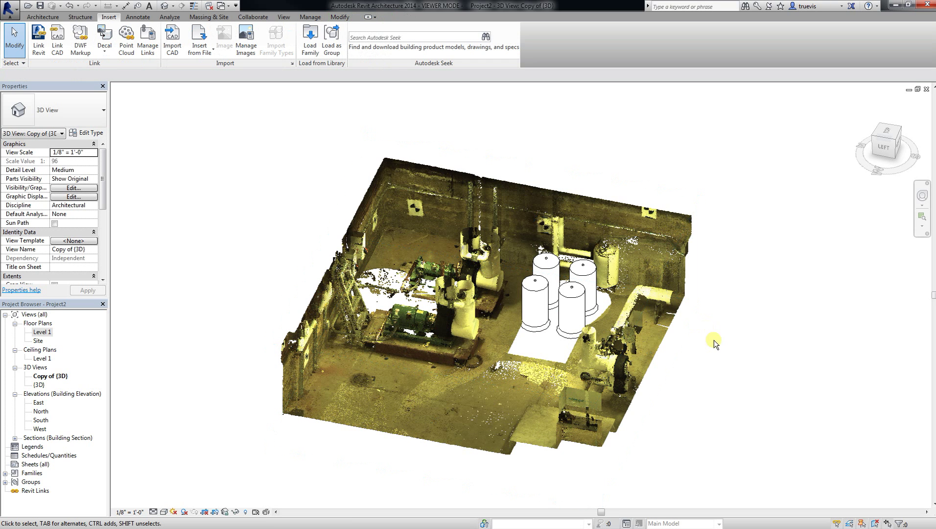
mouse_move(702, 361)
middle_mouse_down("shift")
mouse_move(629, 393)
mouse_move(700, 401)
mouse_move(731, 427)
middle_mouse_up("shift")
scroll(668, 385, "up", 2)
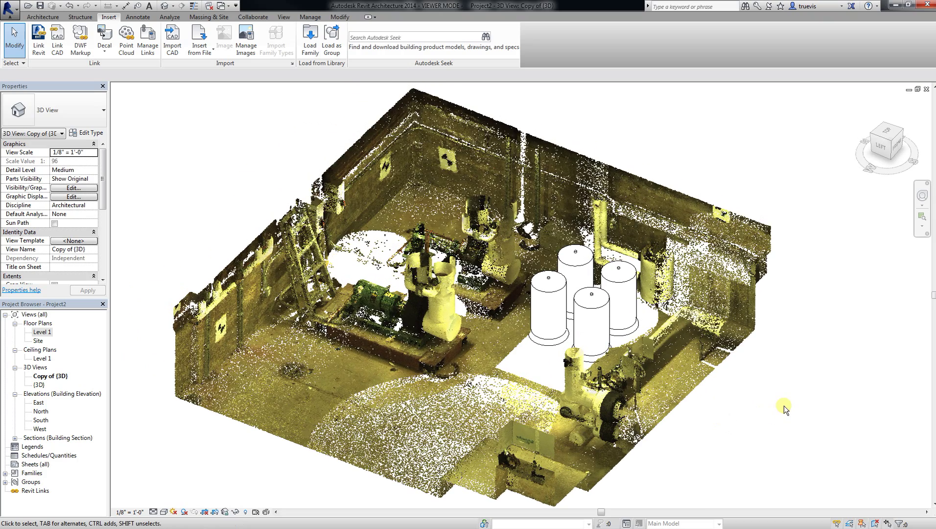
key("Print")
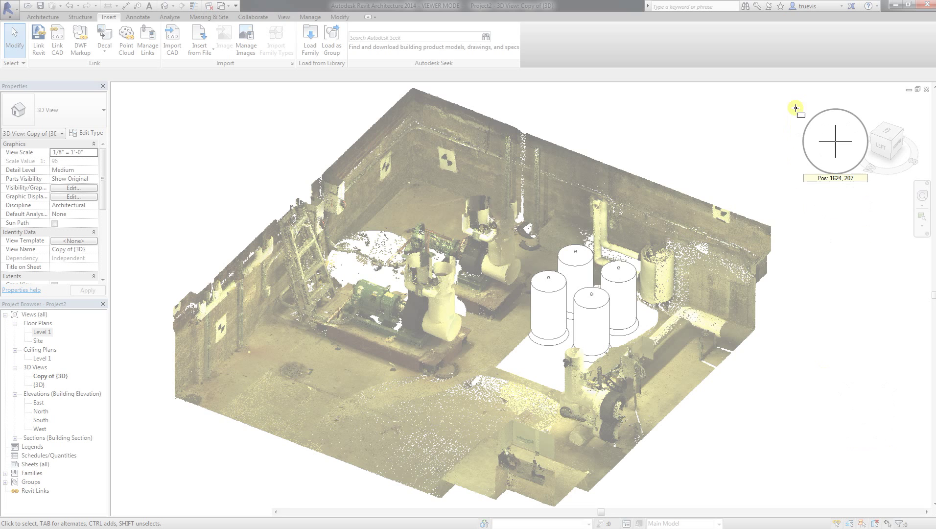
left_click_drag(797, 87, 145, 507)
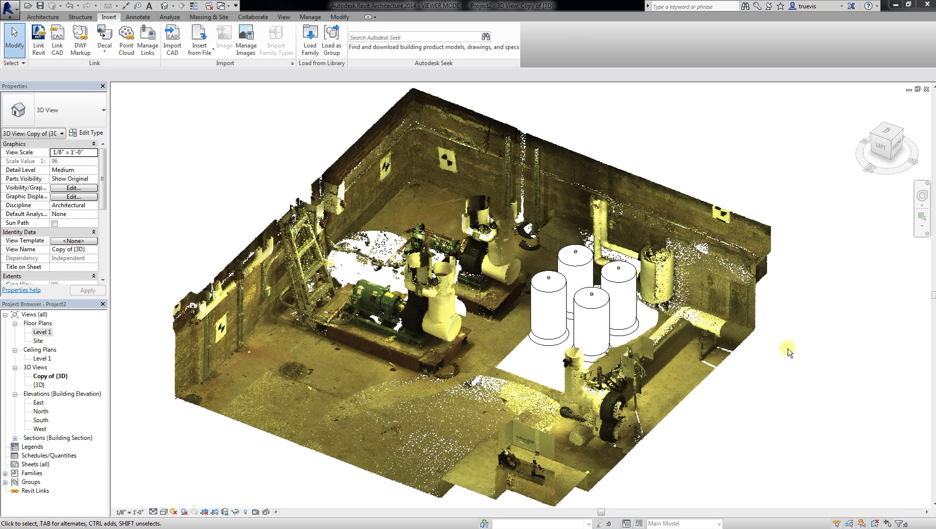
Open the Level 1 floor plan and zoom out to show the whole room
double_click(54, 333)
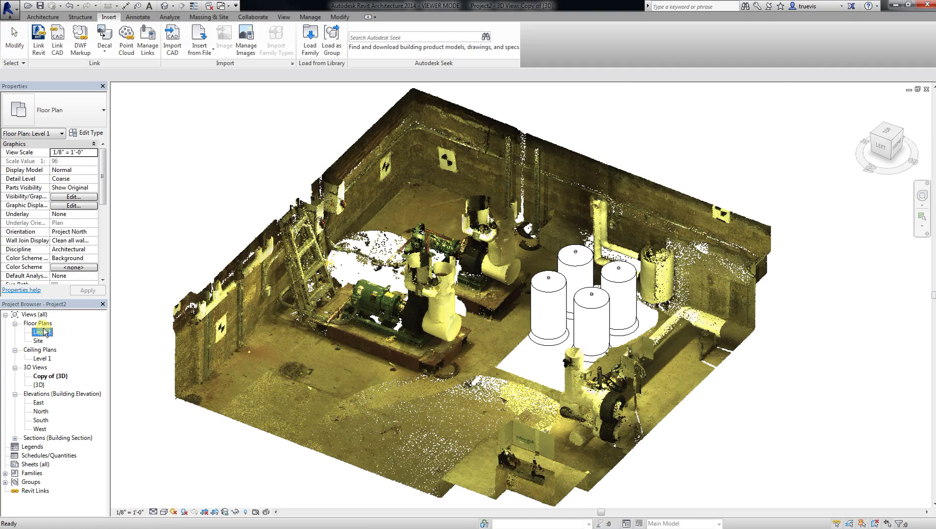
scroll(530, 340, "down", 8)
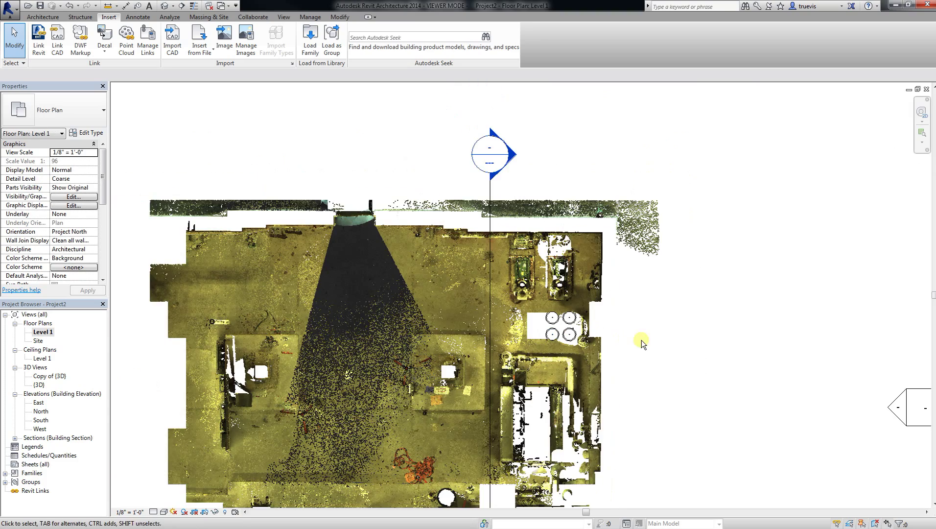
middle_click_drag(641, 341, 740, 317)
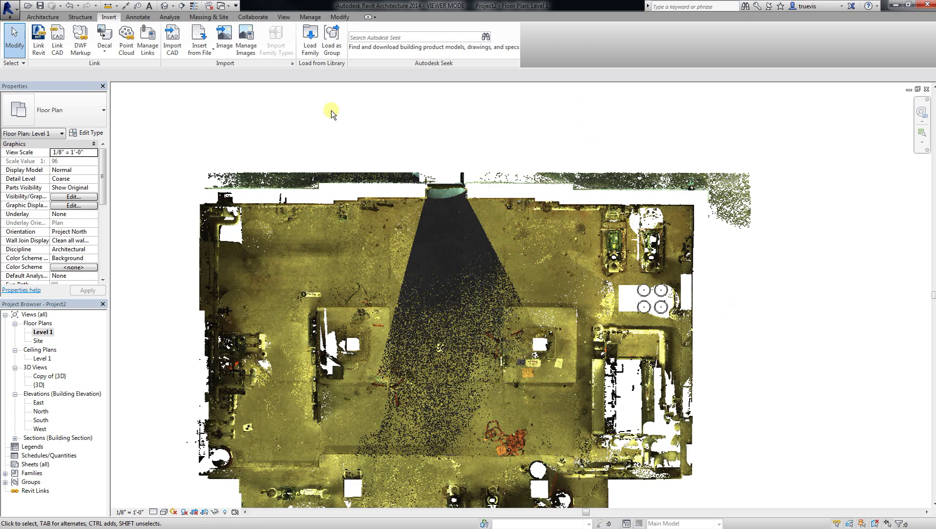
Create a walkthrough with key frames from the entrance, through mid-room, to the four tanks
left_click(285, 18)
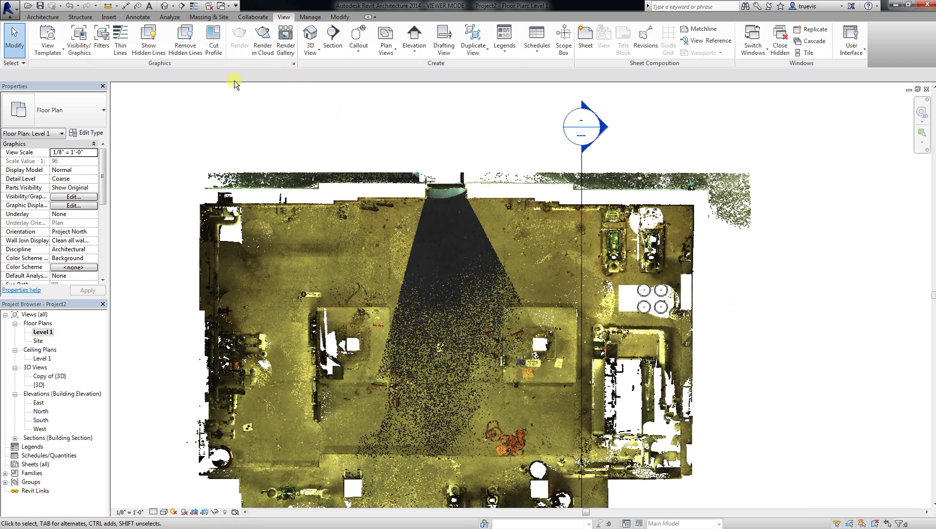
left_click(316, 55)
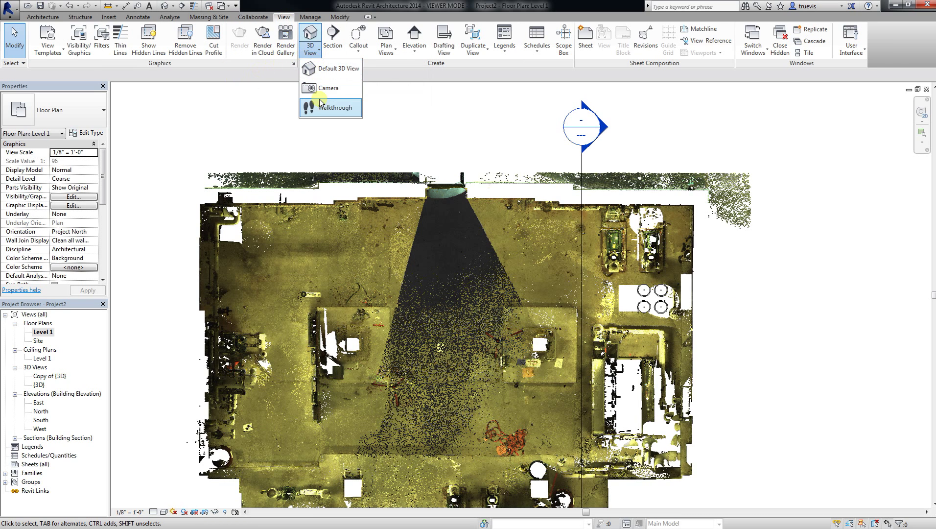
left_click(321, 105)
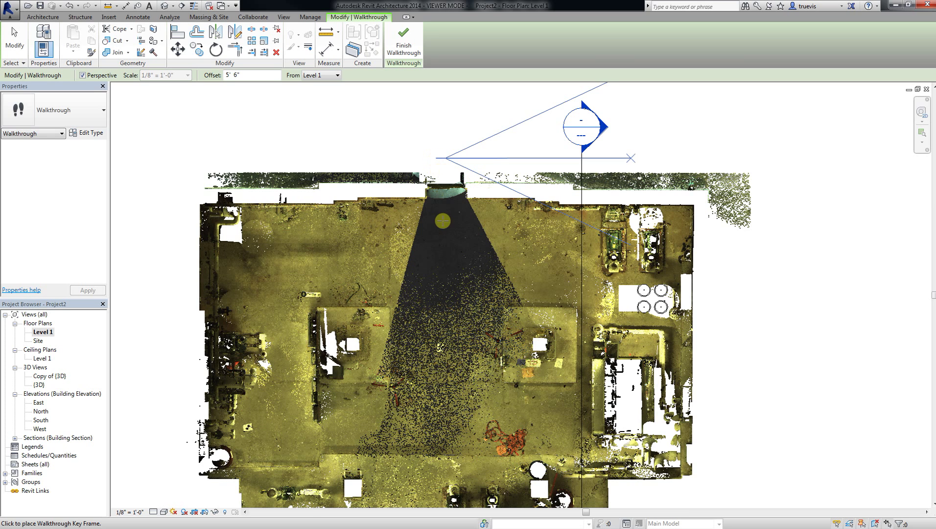
left_click(436, 158)
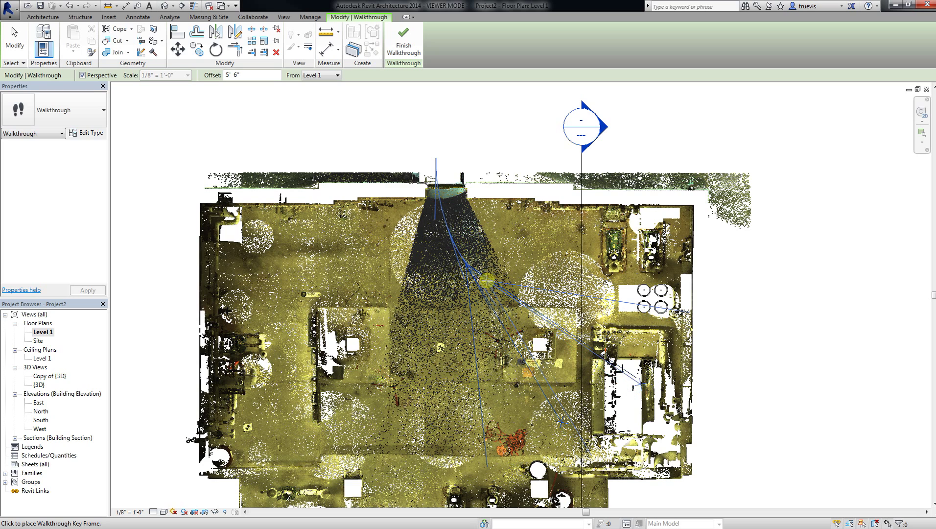
left_click(536, 285)
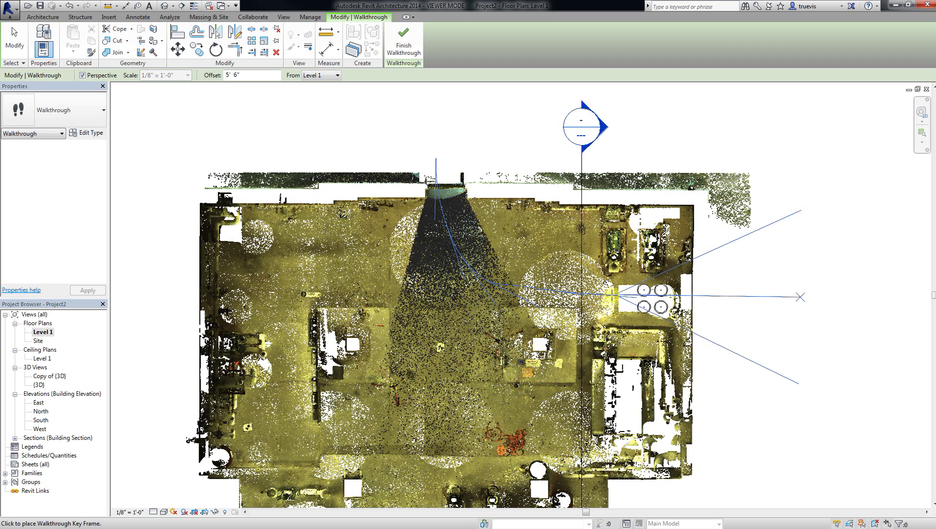
left_click(615, 295)
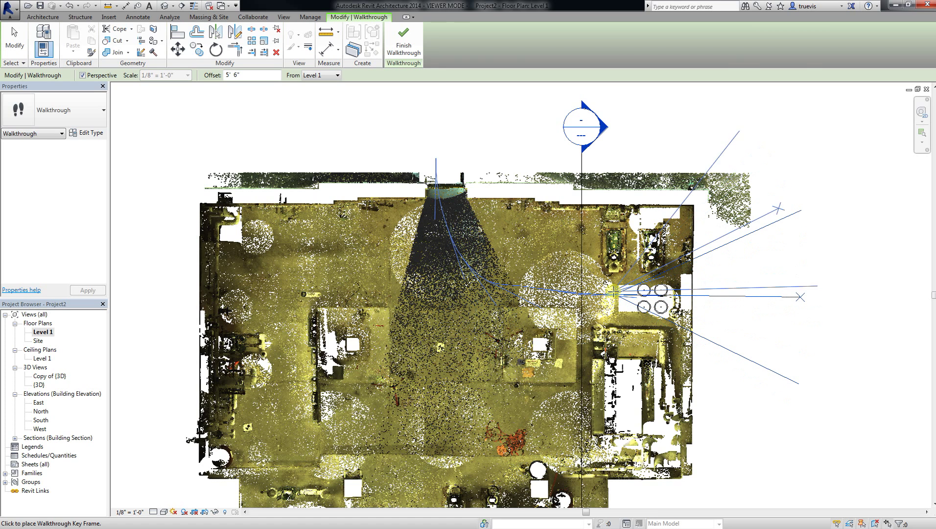
left_click(404, 46)
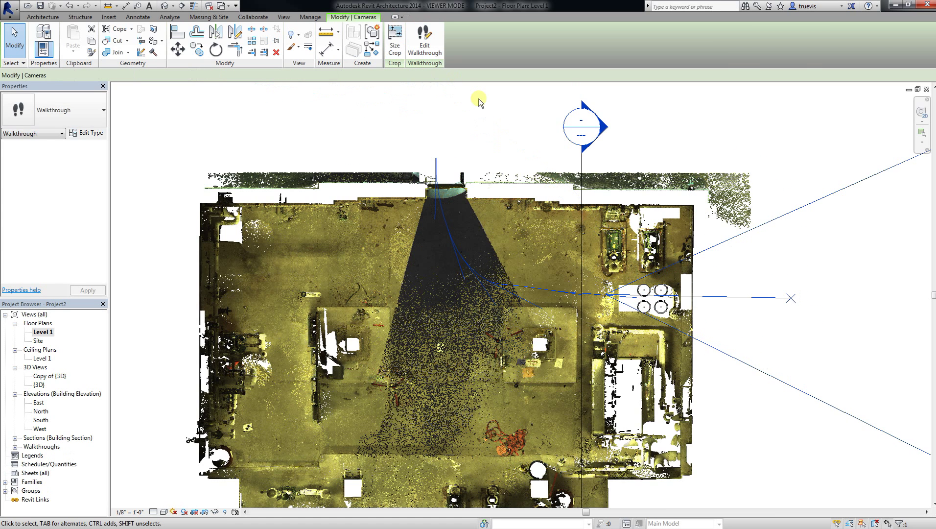
Open the Walkthrough 1 view and select its camera crop frame
key("Escape")
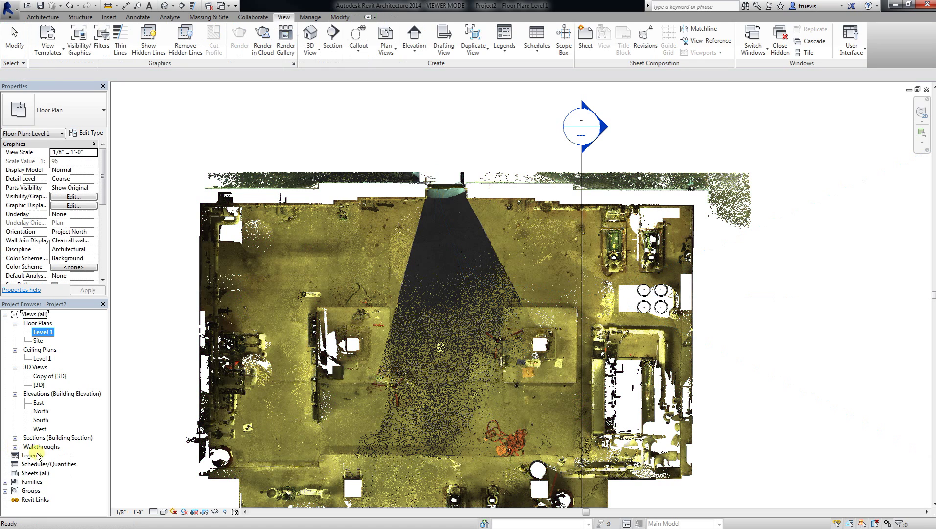
left_click(15, 446)
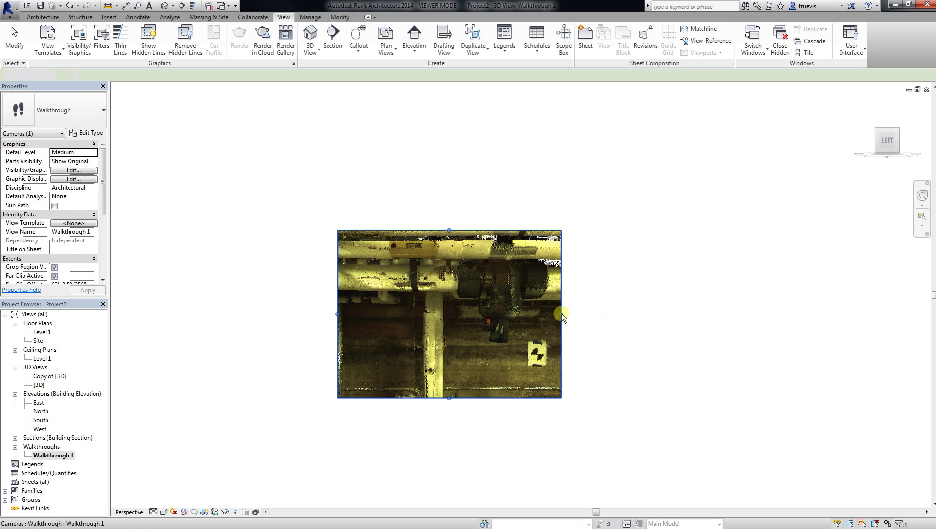
left_click(561, 313)
left_click(583, 313)
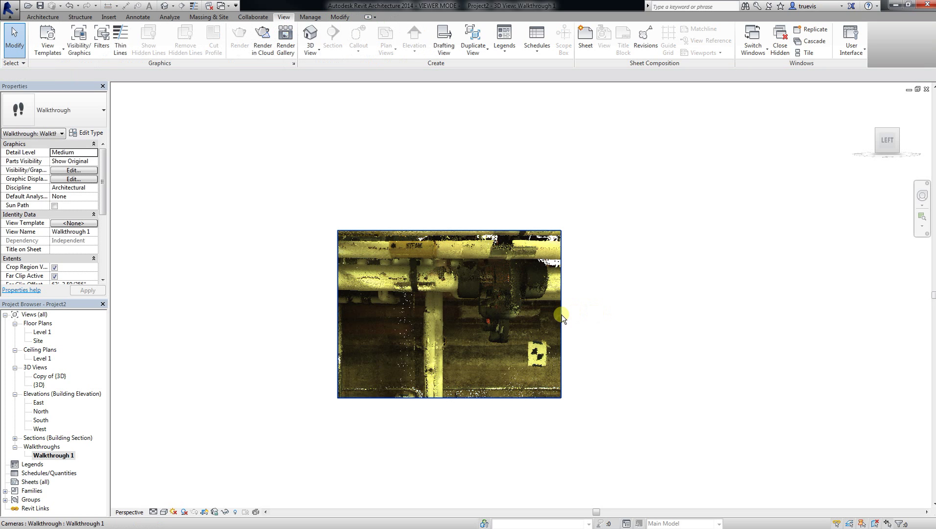
left_click(562, 313)
Widen the walkthrough crop region to the left, right and downward, then deselect it
left_click_drag(562, 314, 624, 313)
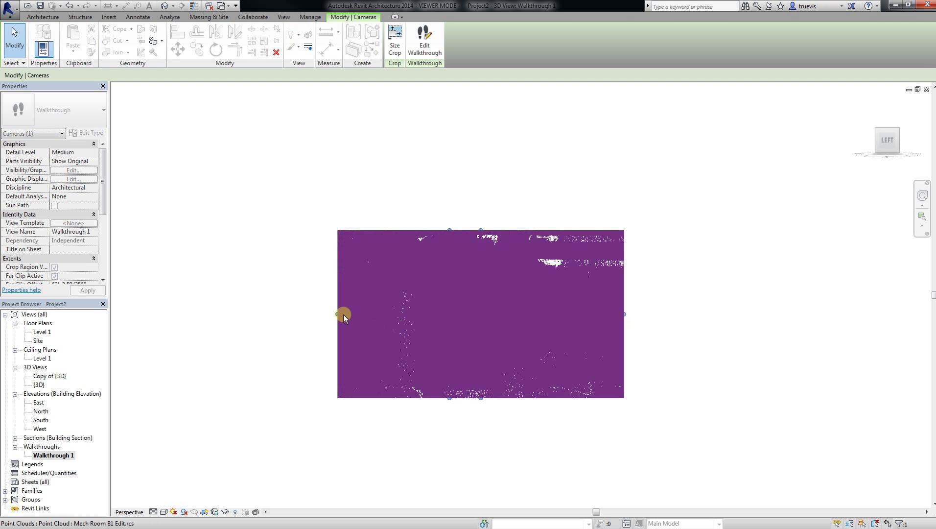
left_click_drag(338, 314, 283, 314)
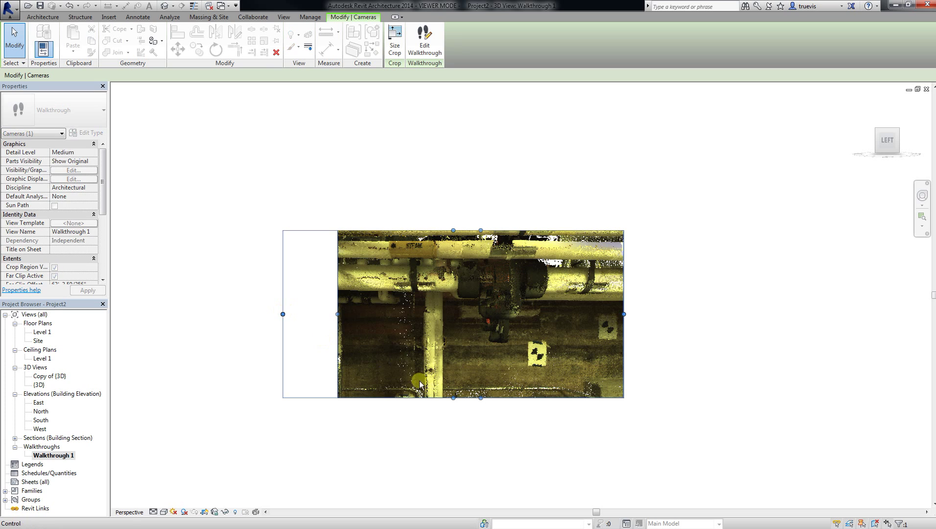
left_click_drag(453, 397, 454, 456)
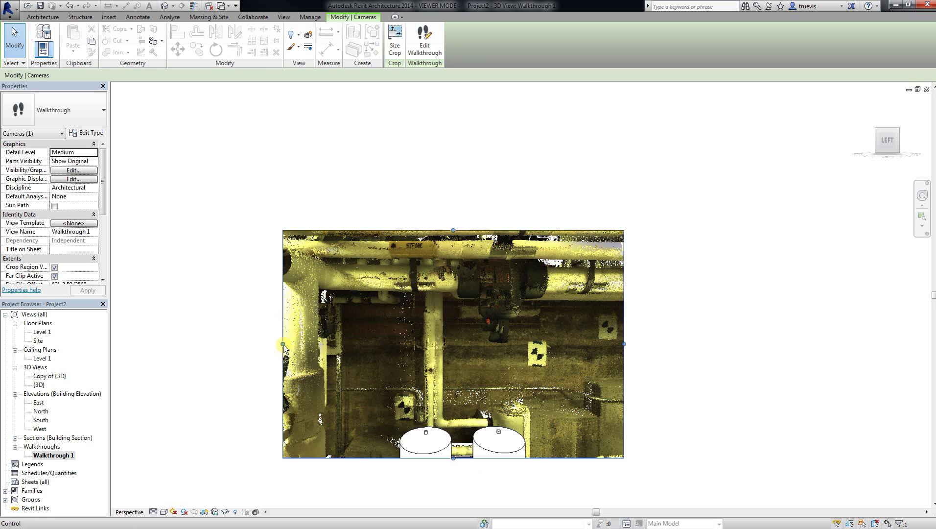
left_click_drag(283, 344, 247, 343)
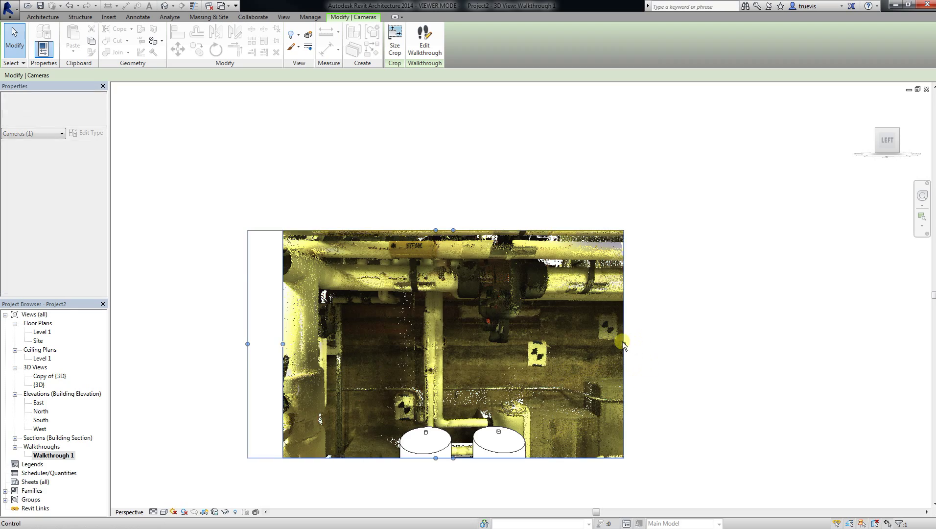
left_click_drag(622, 341, 669, 343)
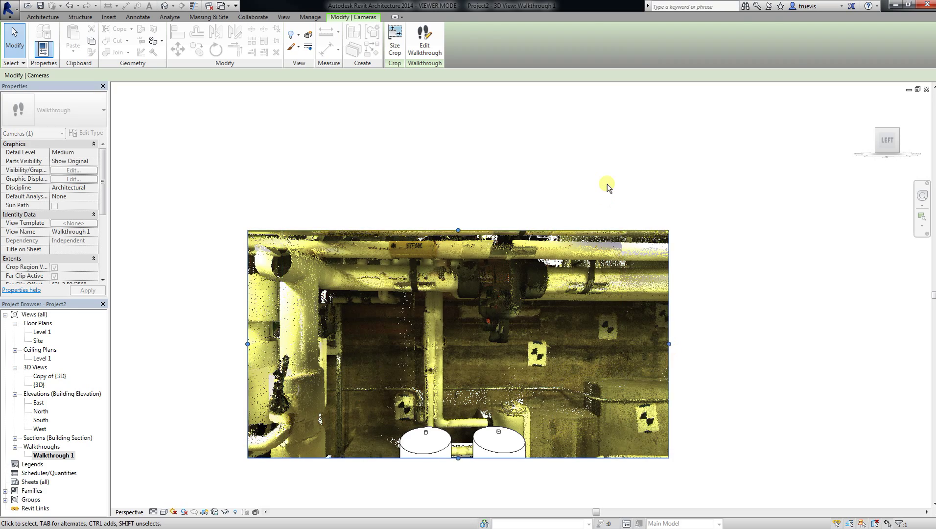
left_click(607, 186)
Zoom to fit with ZF, select the crop boundary and enter Edit Walkthrough
key("z")
key("f")
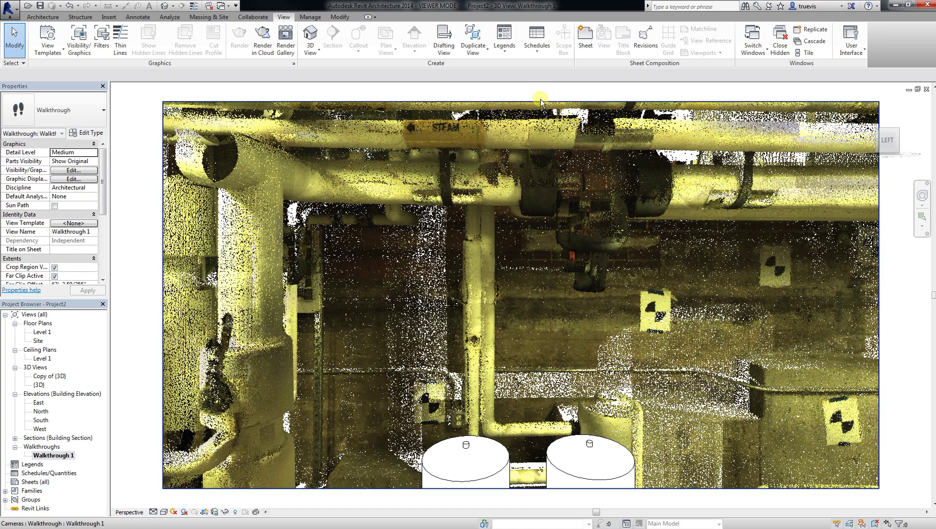
left_click(382, 101)
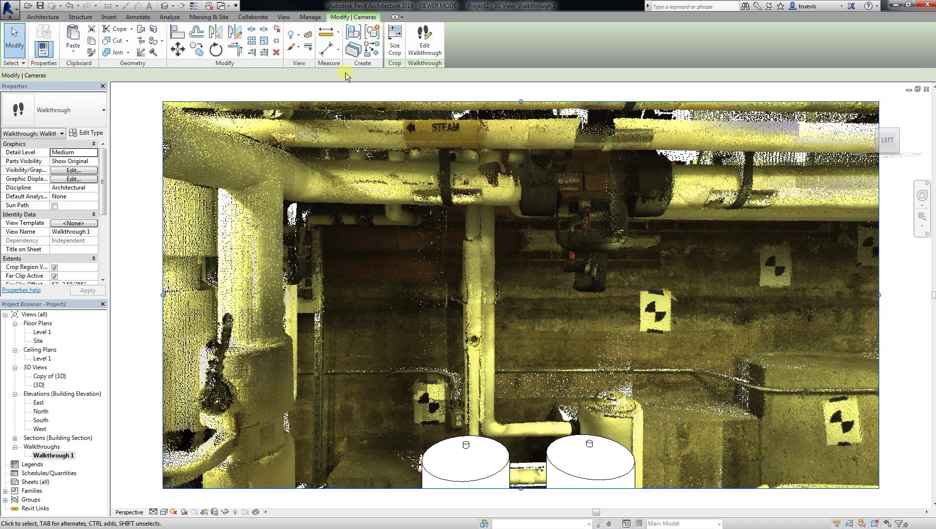
left_click(424, 42)
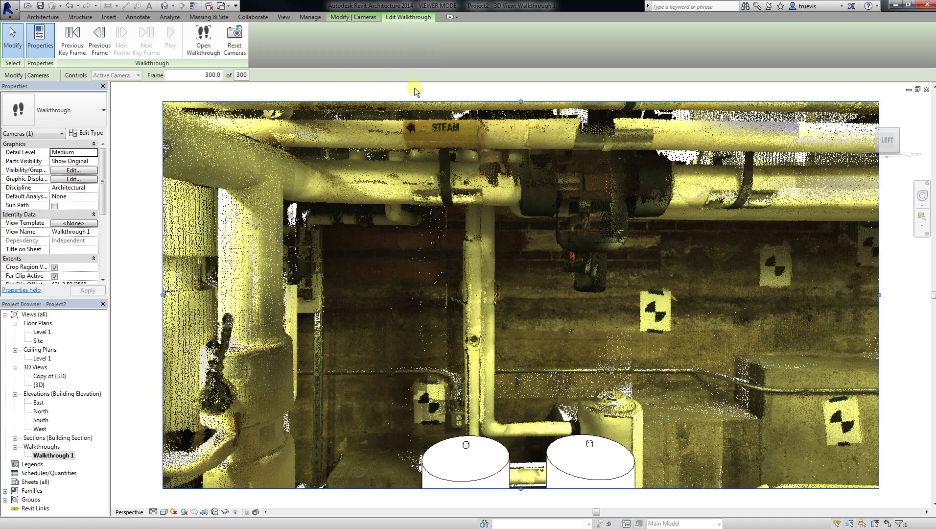
Step back through the key frames until the walkthrough reaches frame 1 of 300
left_click(75, 45)
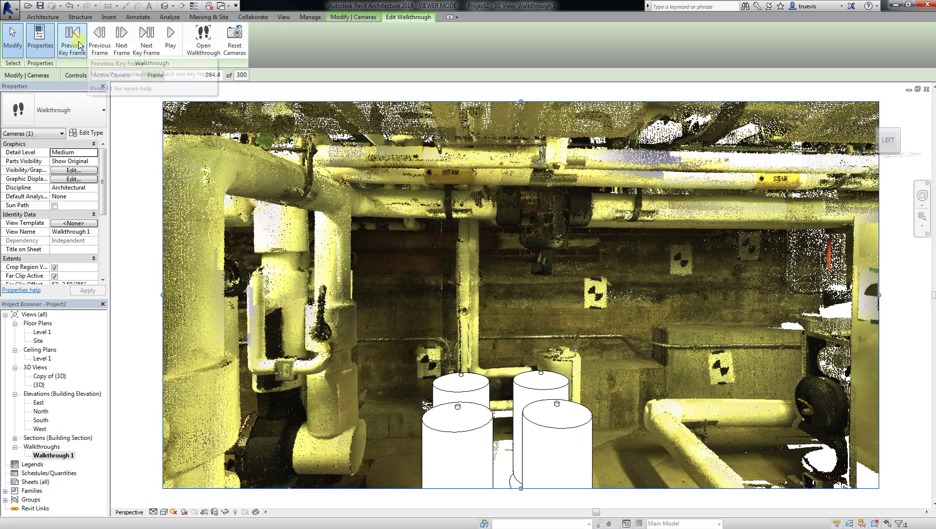
left_click(76, 45)
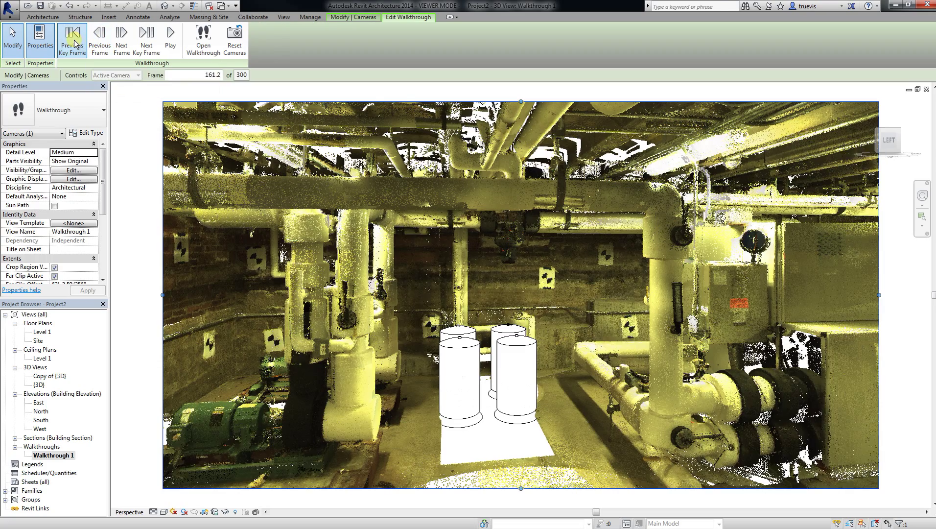
left_click(76, 45)
left_click(76, 45)
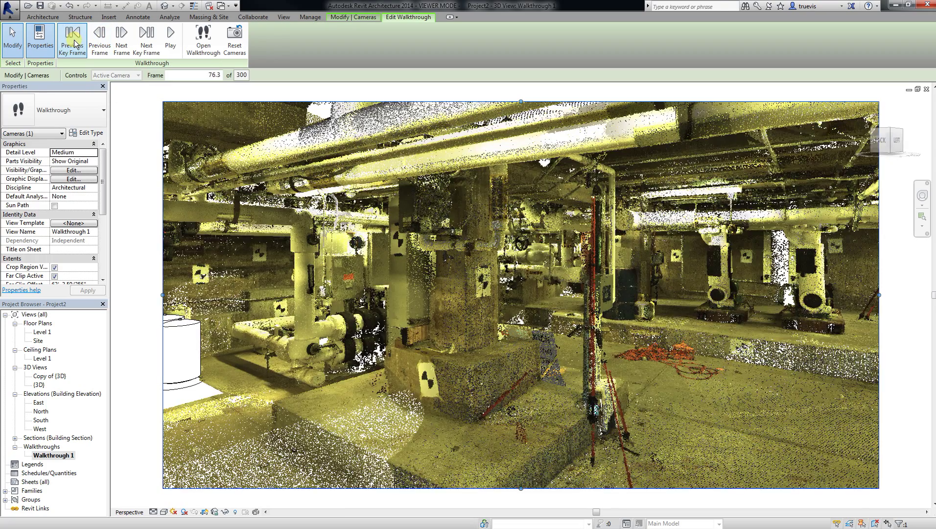
left_click(75, 44)
left_click(75, 43)
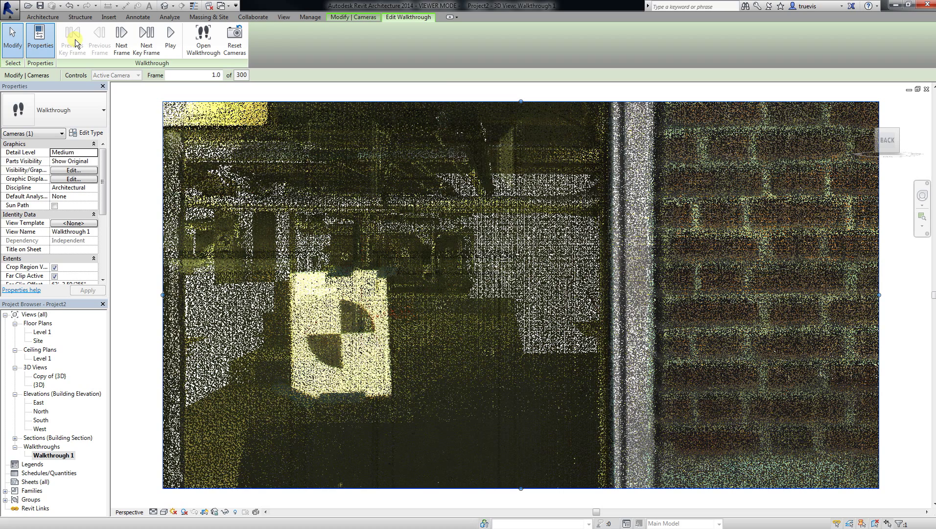
Play Walkthrough 1, then step forward by key frames and single frames to frame 204.3
left_click(170, 39)
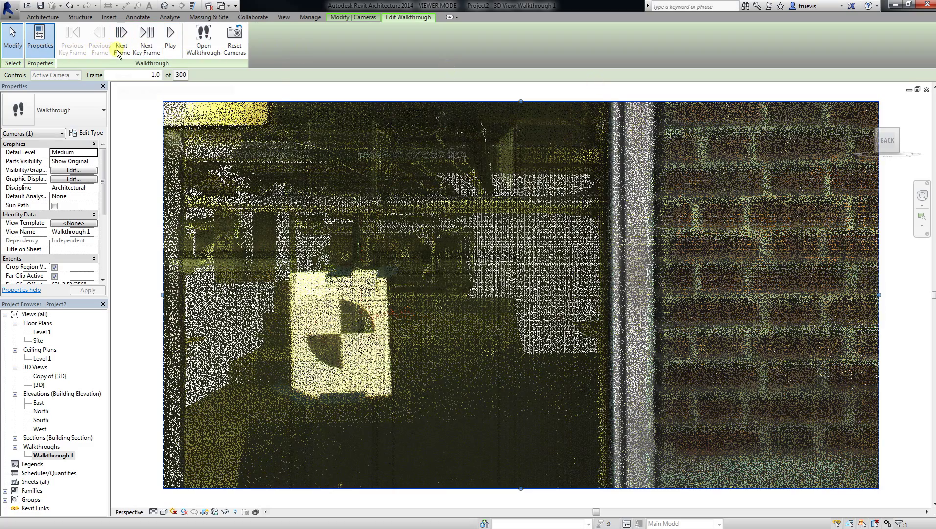
left_click(141, 43)
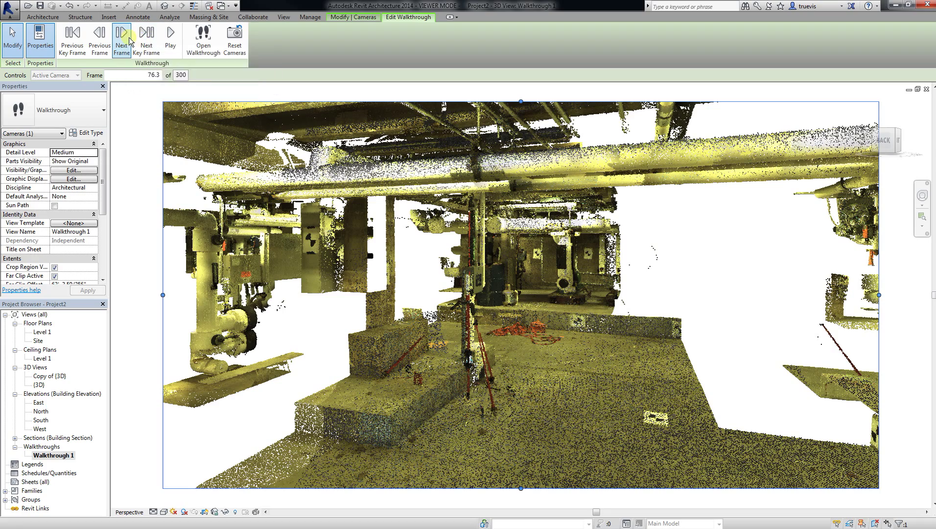
left_click(128, 45)
left_click(128, 44)
left_click(128, 44)
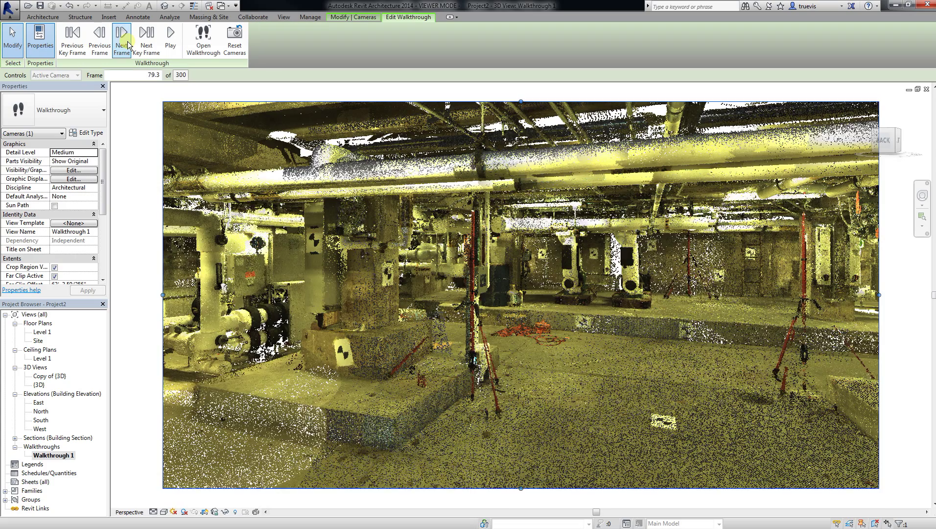
left_click(148, 43)
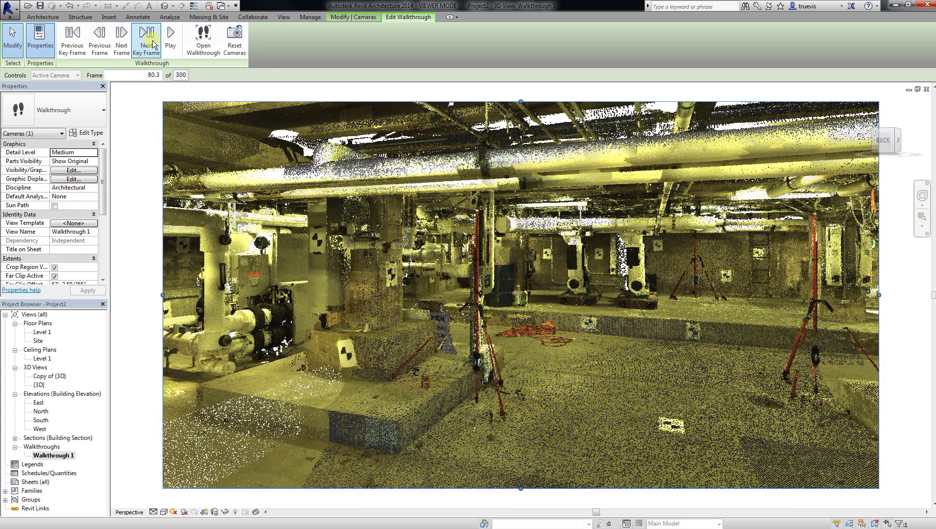
left_click(148, 43)
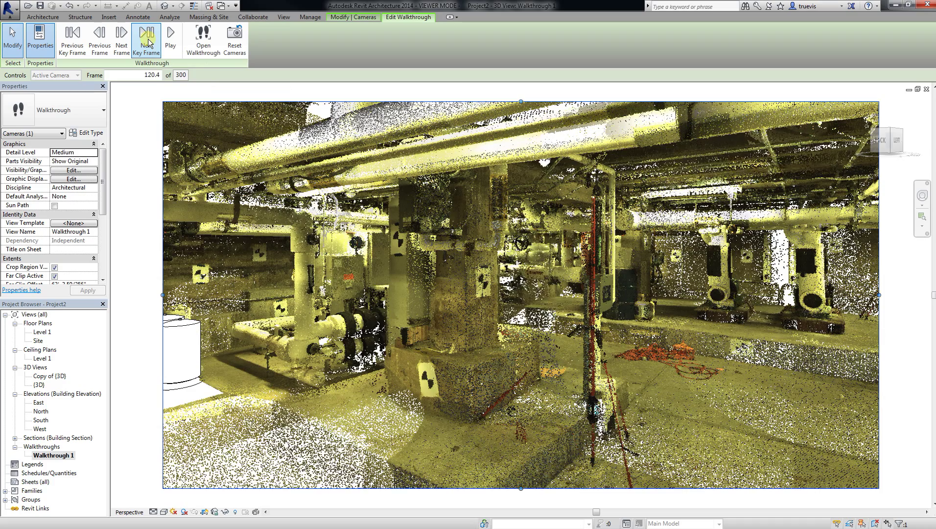
left_click(148, 43)
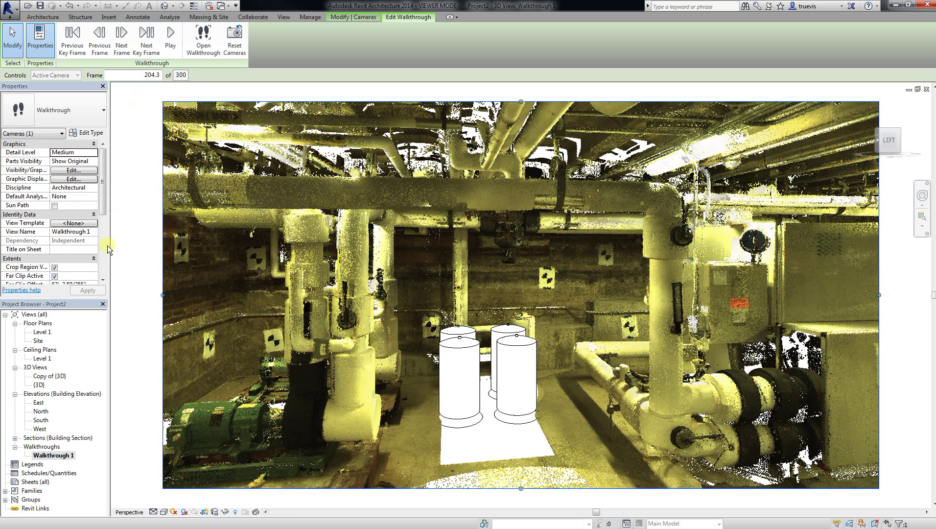
Open Copy of {3D} and set the point cloud's Color Mode to Intensity via VG
double_click(49, 376)
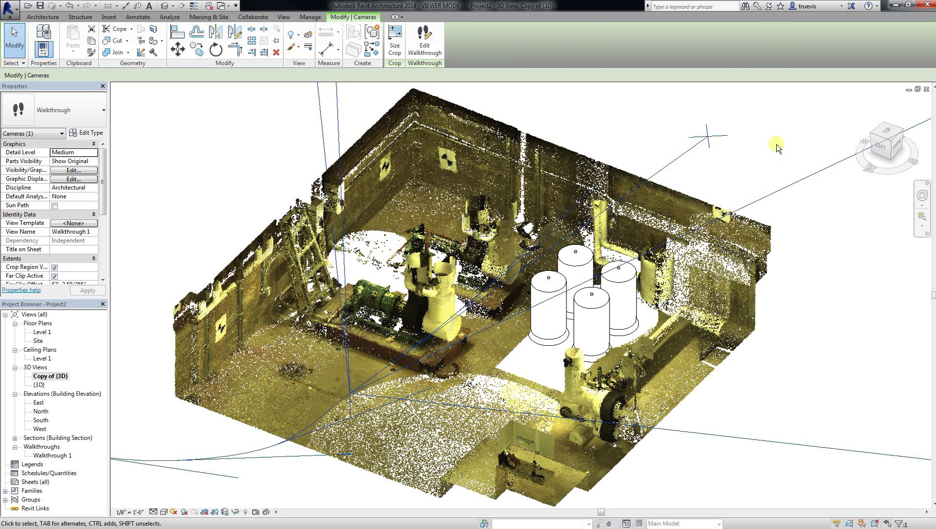
left_click(776, 144)
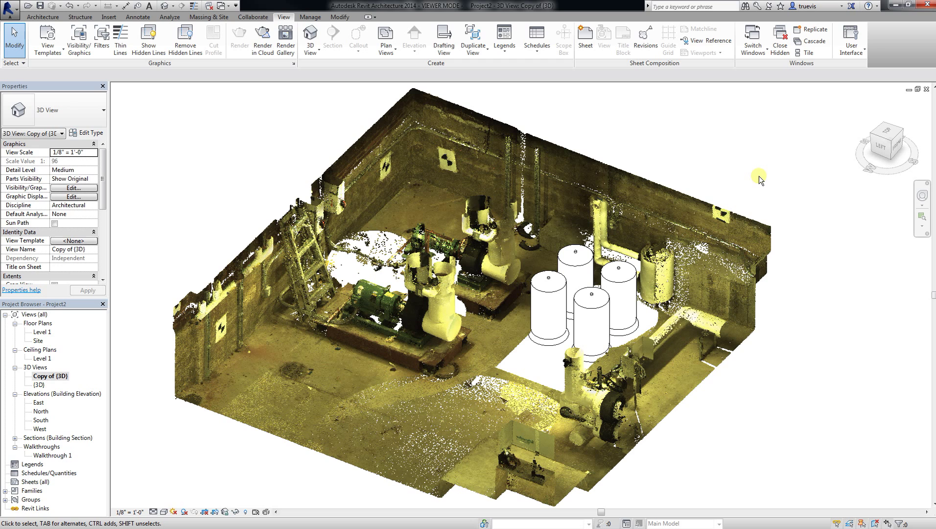
key("v")
key("g")
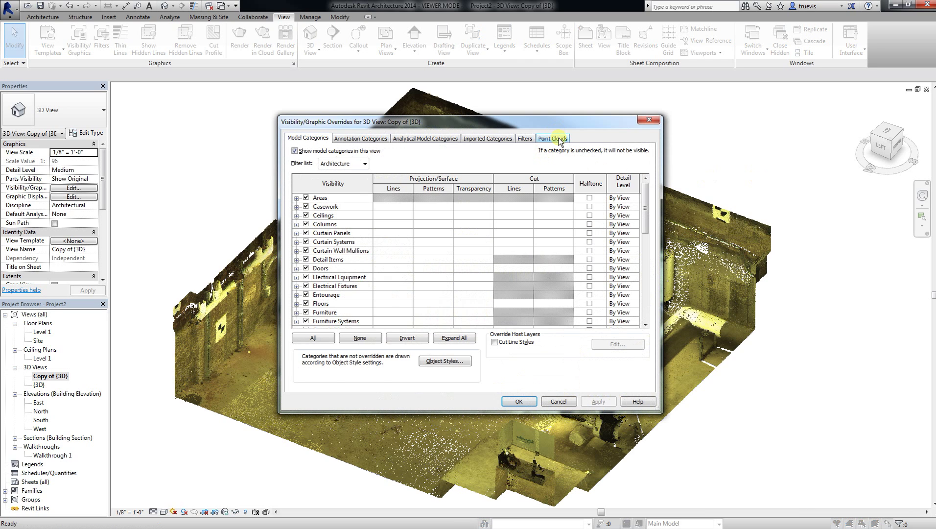
left_click(558, 139)
left_click(563, 173)
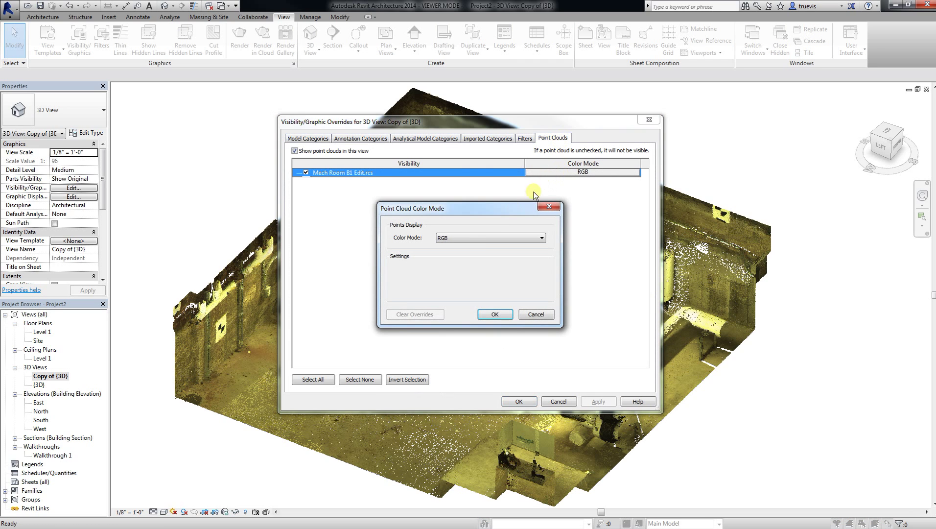
left_click(477, 239)
left_click(470, 266)
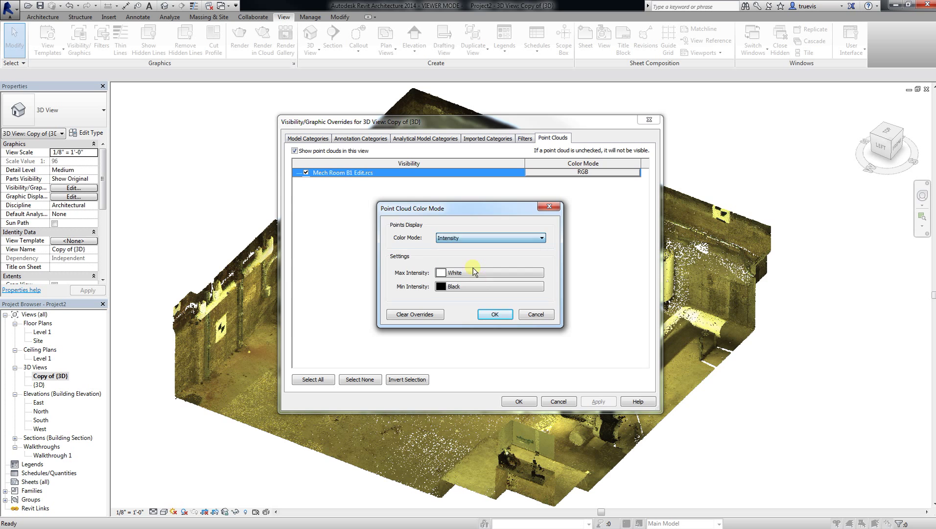
left_click(495, 314)
left_click(518, 401)
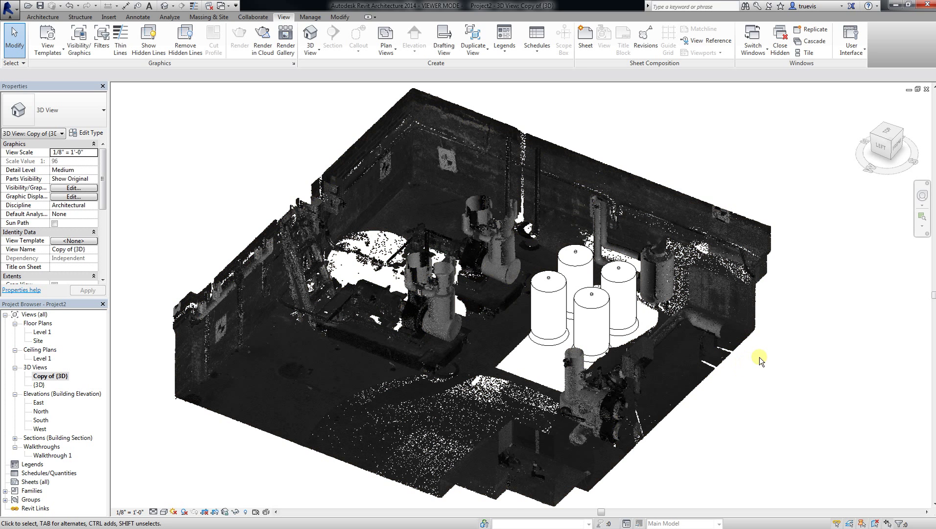
Switch the Mech Room B1 point cloud's Color Mode to Elevation and apply it
key("v")
key("g")
left_click(553, 137)
left_click(547, 173)
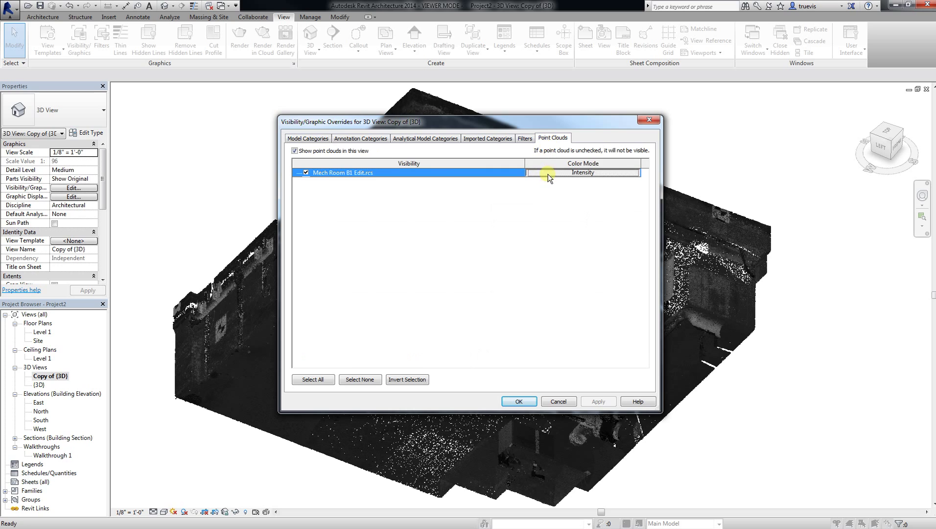
left_click(548, 174)
left_click(483, 237)
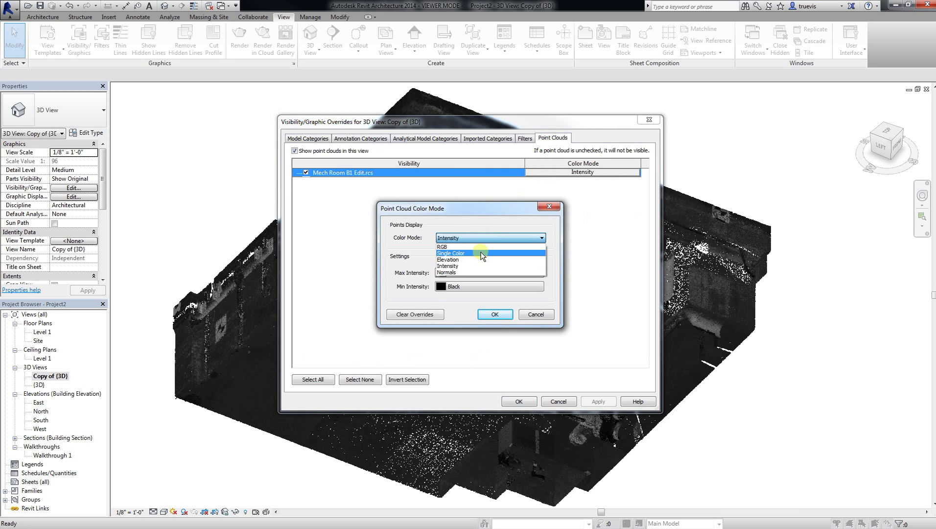
left_click(481, 258)
left_click(495, 314)
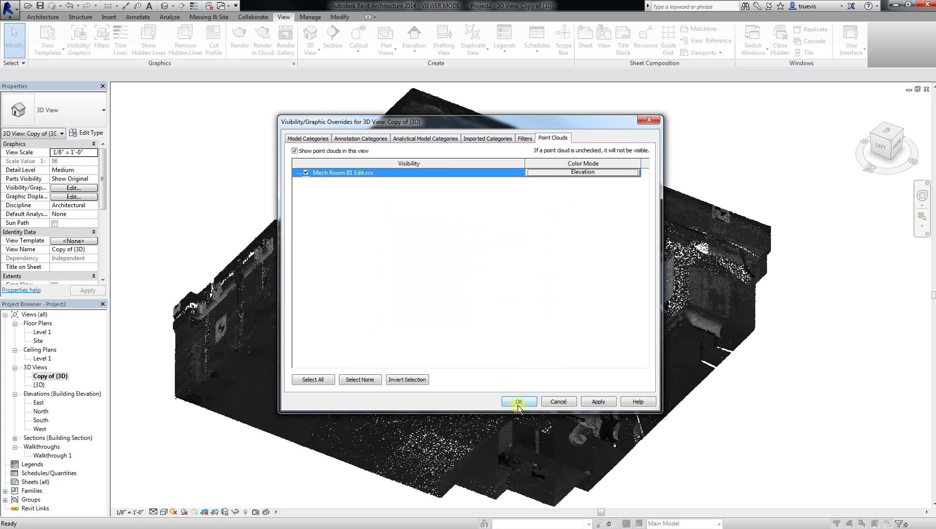
left_click(591, 399)
left_click(519, 403)
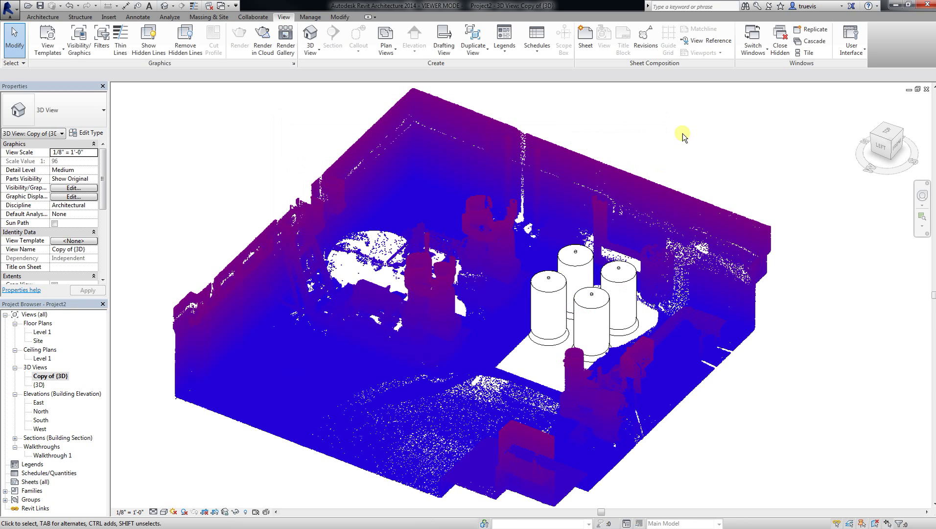
Set the point cloud's Color Mode to Normals in Visibility/Graphics
key("v")
key("g")
left_click(552, 138)
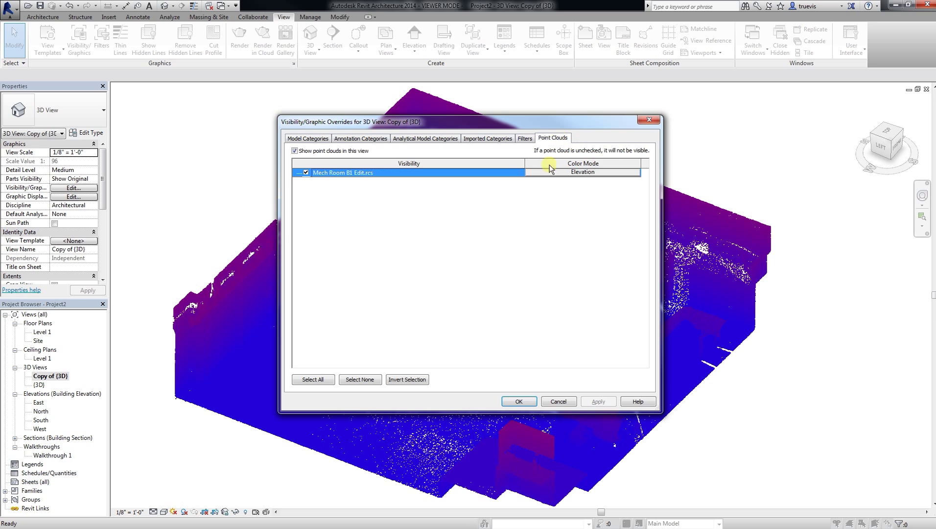
left_click(551, 172)
left_click(503, 237)
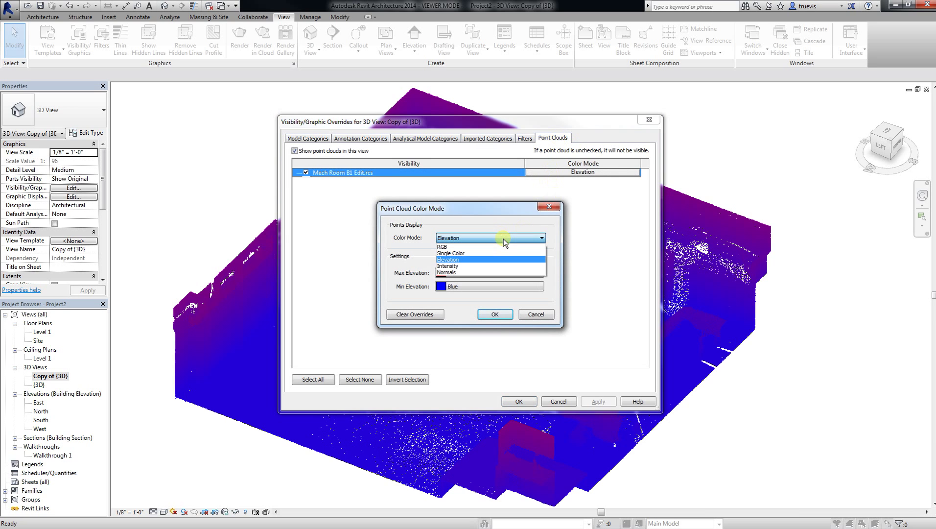
left_click(491, 268)
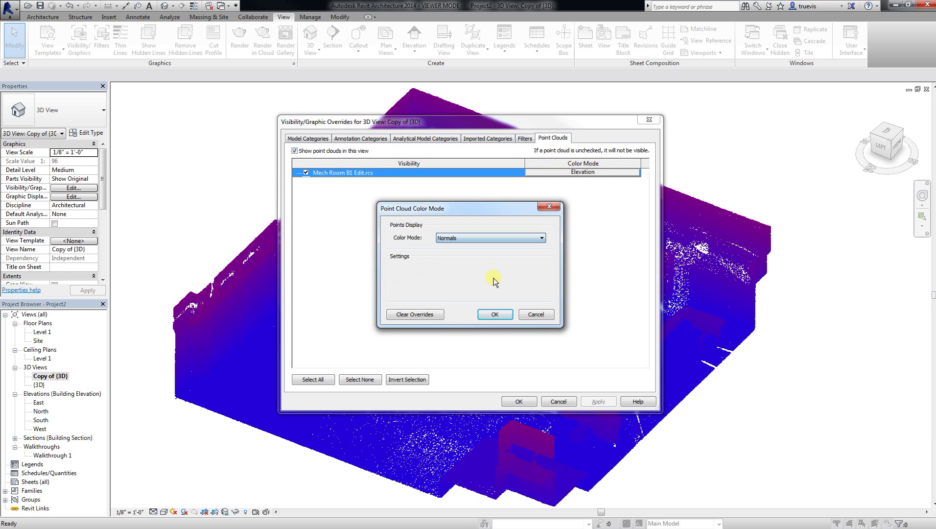
left_click(495, 313)
left_click(519, 401)
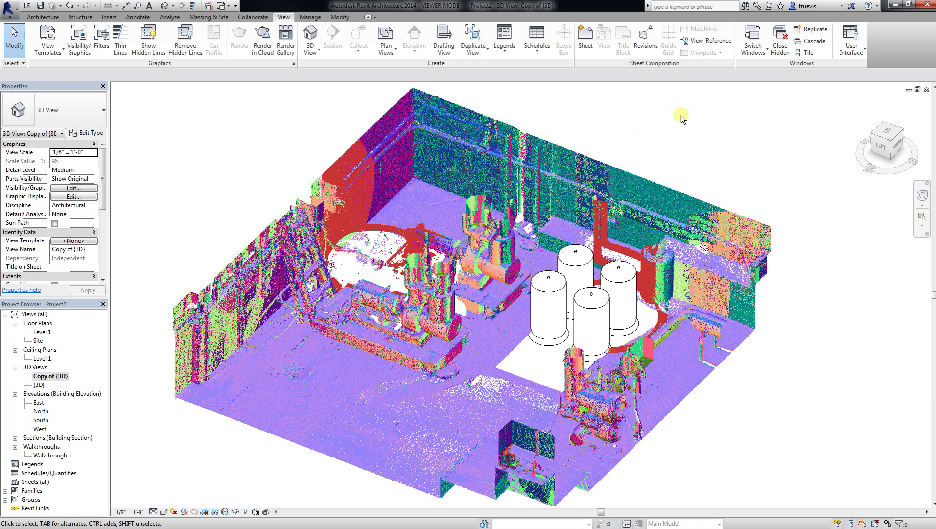
Restore the point cloud's RGB Color Mode and open the Level 1 floor plan
key("v")
key("g")
left_click(558, 172)
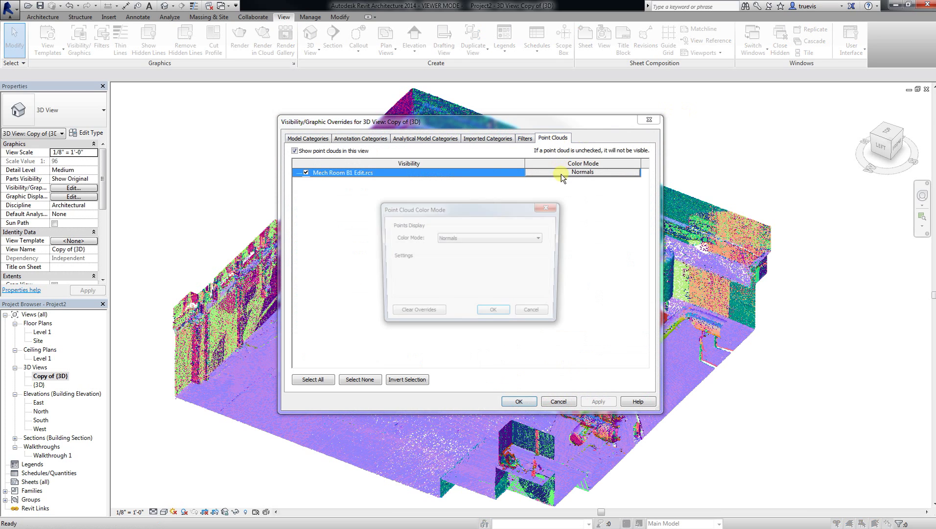
left_click(501, 237)
left_click(493, 248)
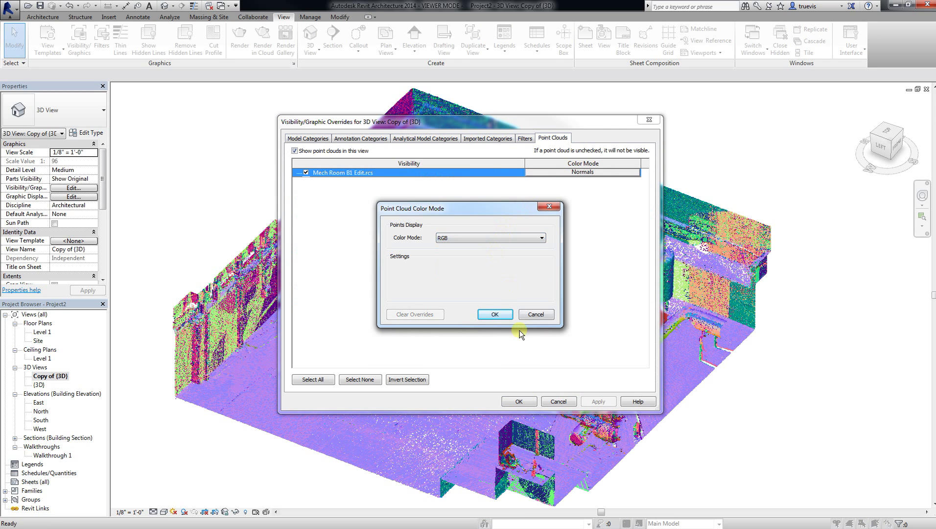
left_click(495, 314)
left_click(518, 402)
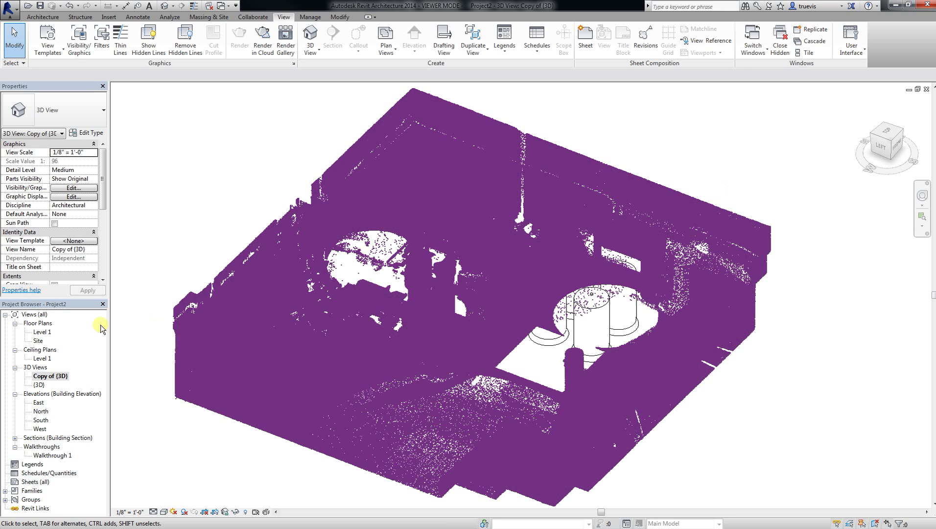
double_click(46, 331)
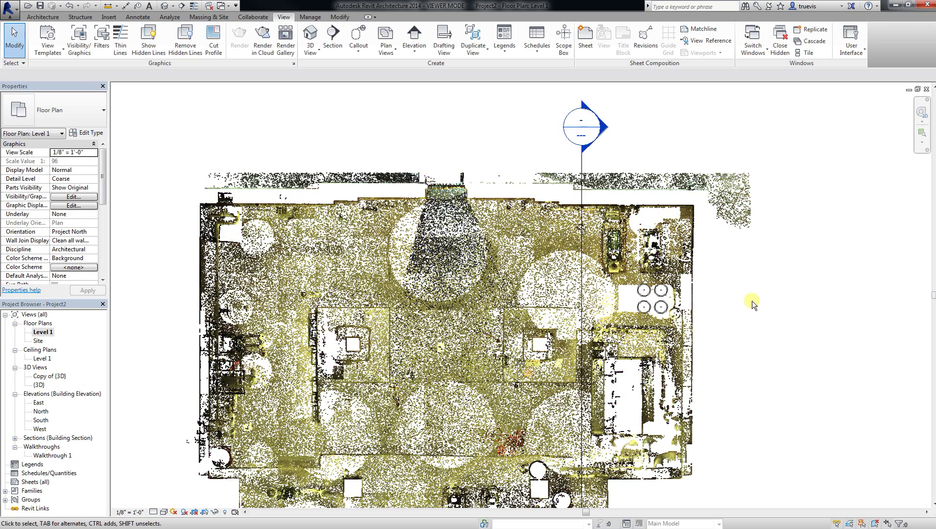